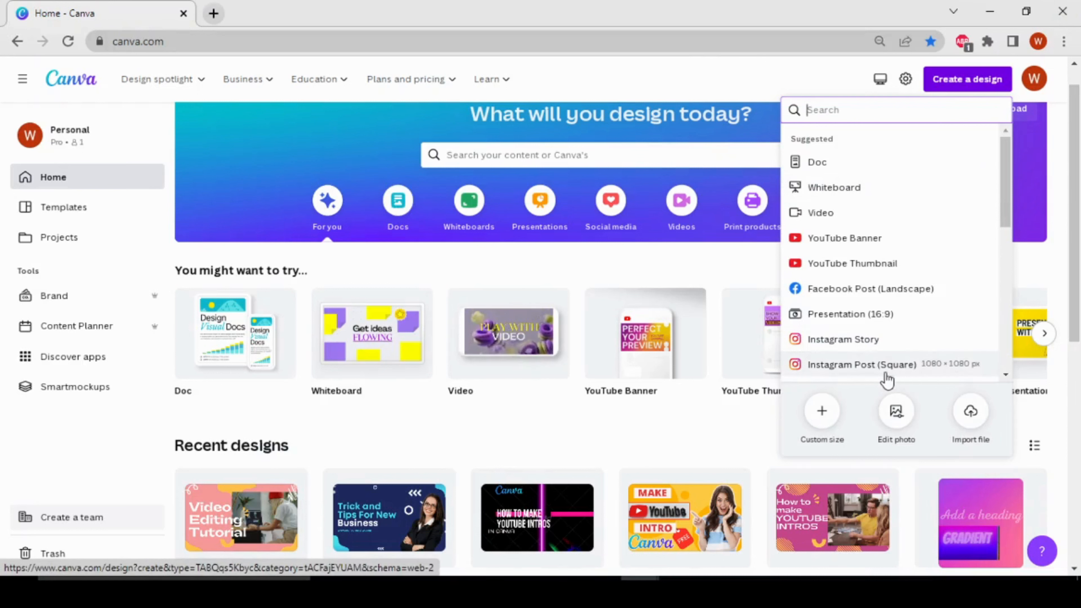
Create a square Instagram Post design and search the graphics elements for "gradiant".
left_click(942, 362)
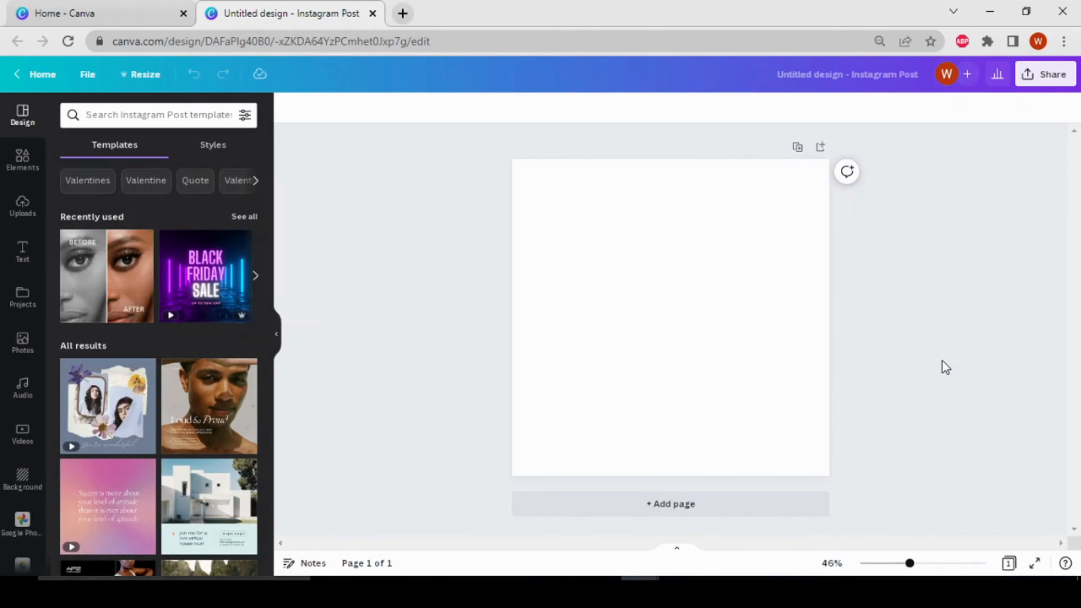
left_click(22, 160)
left_click(145, 114)
type("gradiant")
key("Return")
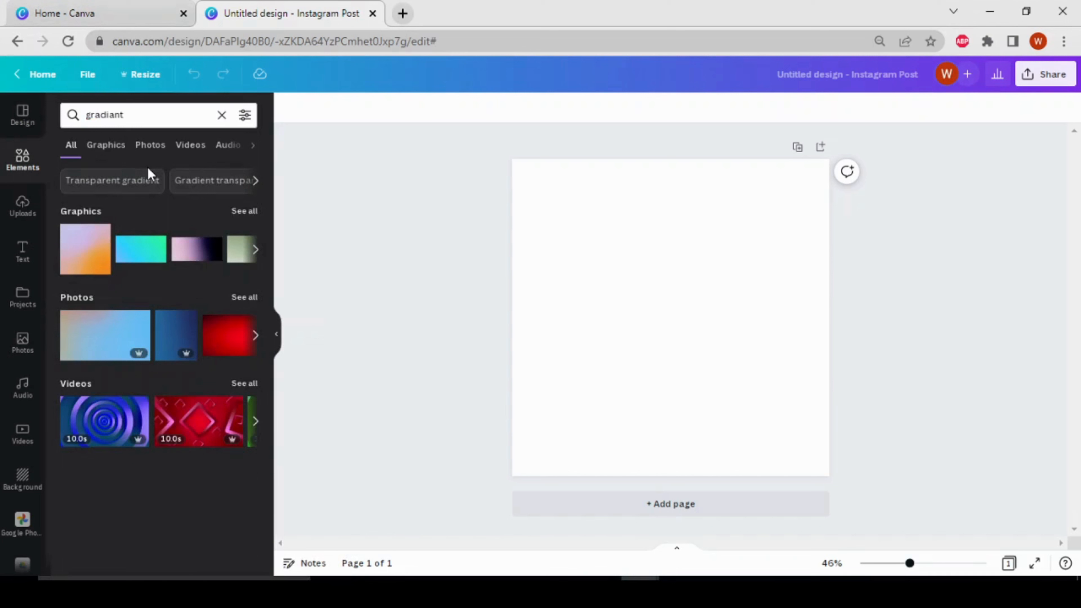
left_click(248, 213)
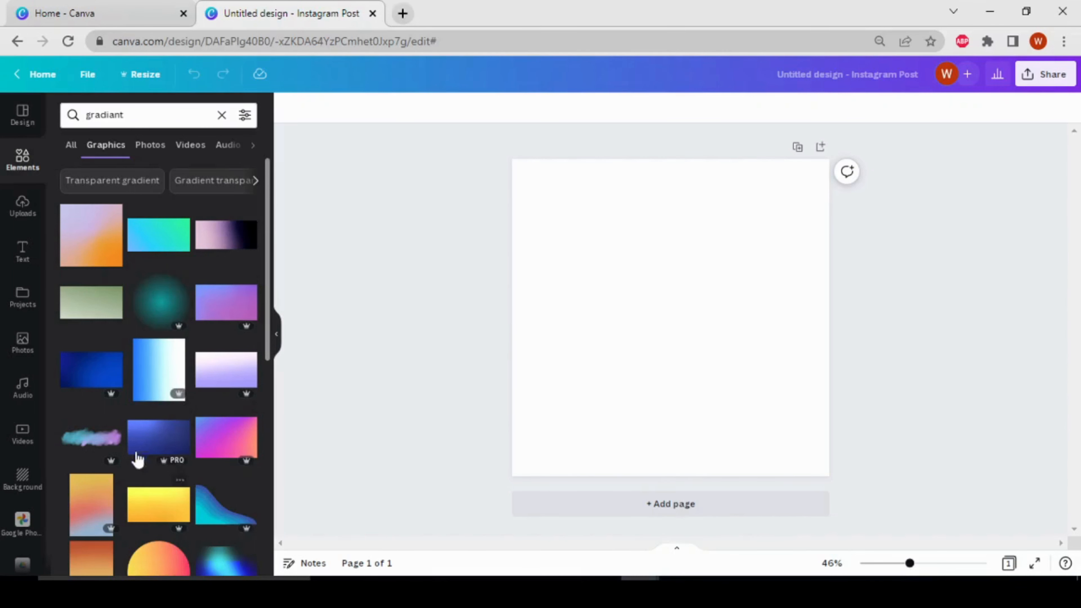
Add the dark blue gradient graphic to the page and move it to the page's upper-left corner.
scroll(136, 451, "down", 3)
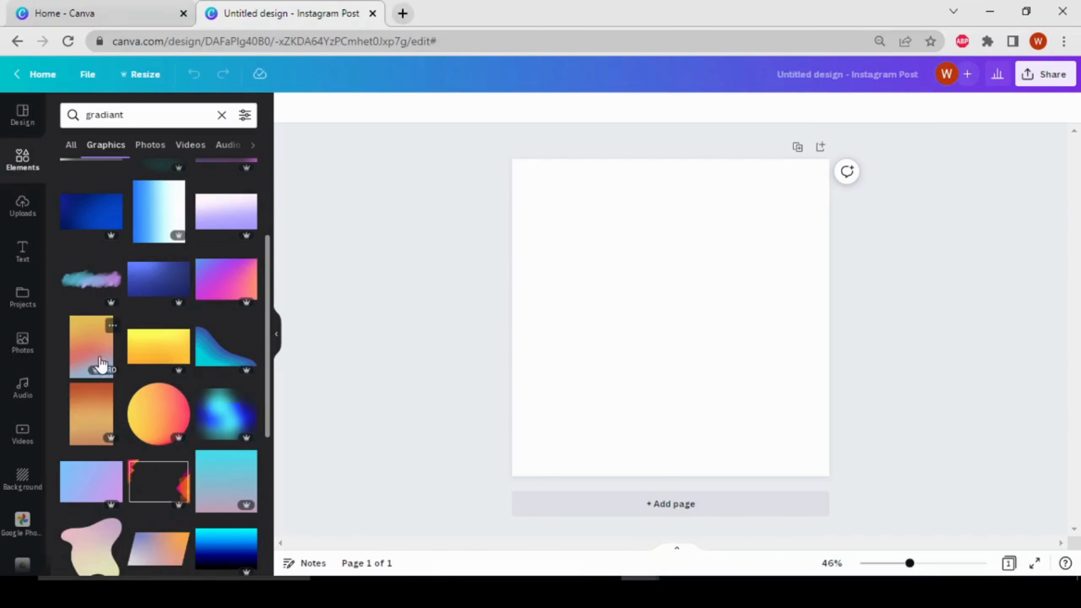
left_click(96, 213)
left_click_drag(644, 311, 625, 249)
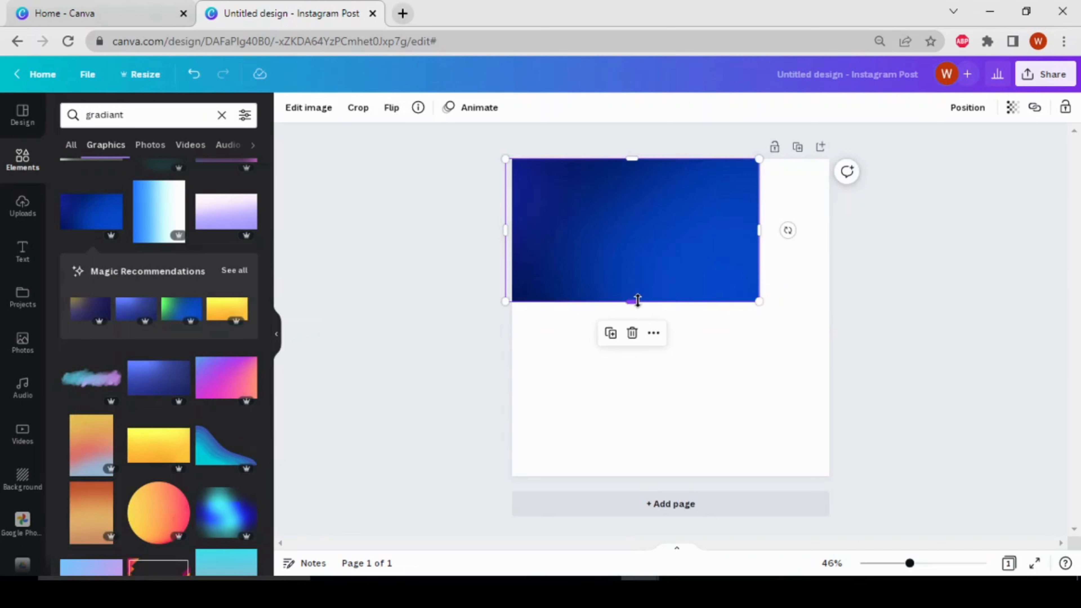
left_click_drag(639, 316, 674, 490)
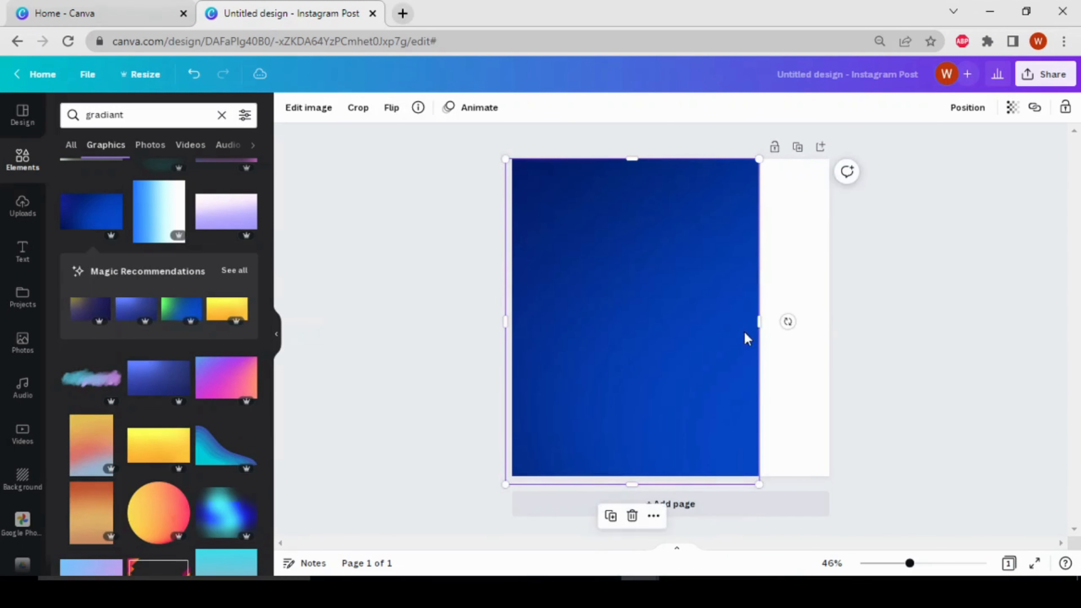
left_click_drag(761, 323, 840, 323)
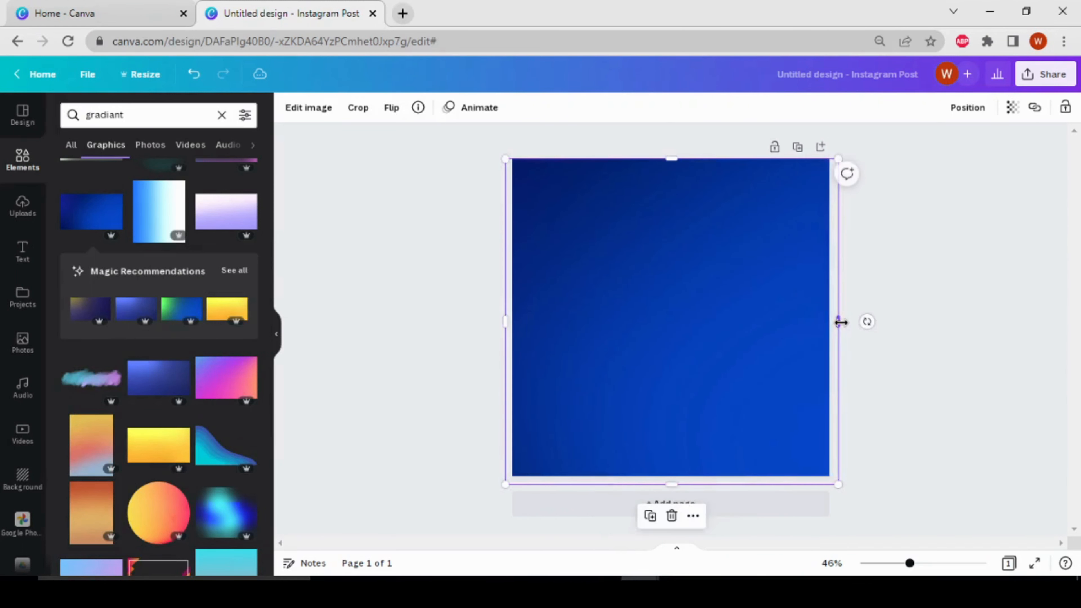
key("ctrl+z")
key("ctrl+z")
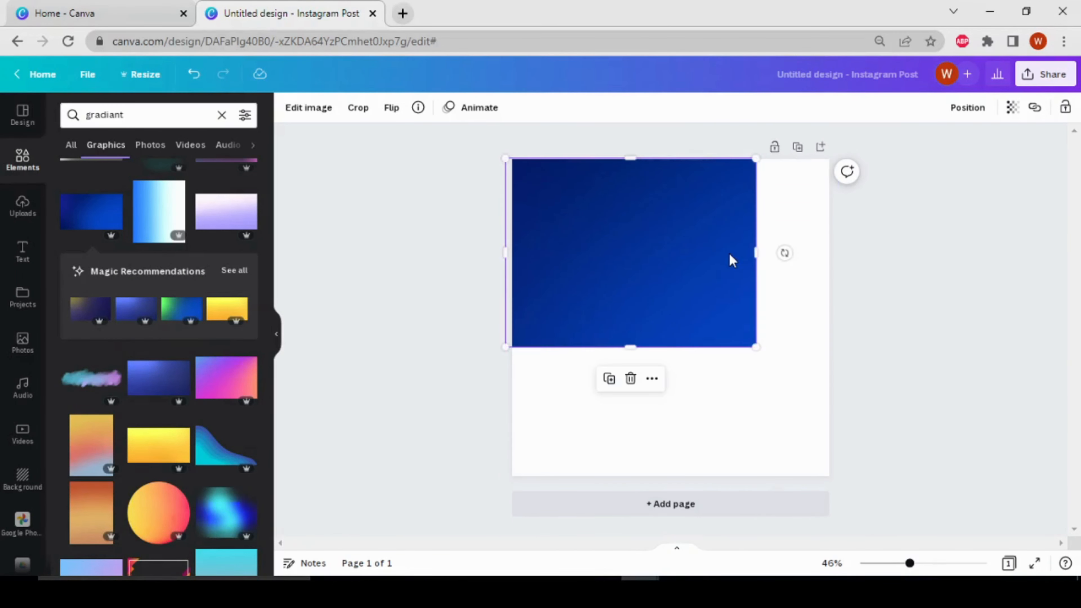
Enlarge the dark blue gradient and stretch it downward until it covers the whole page.
left_click_drag(755, 347, 860, 426)
left_click_drag(682, 425, 682, 487)
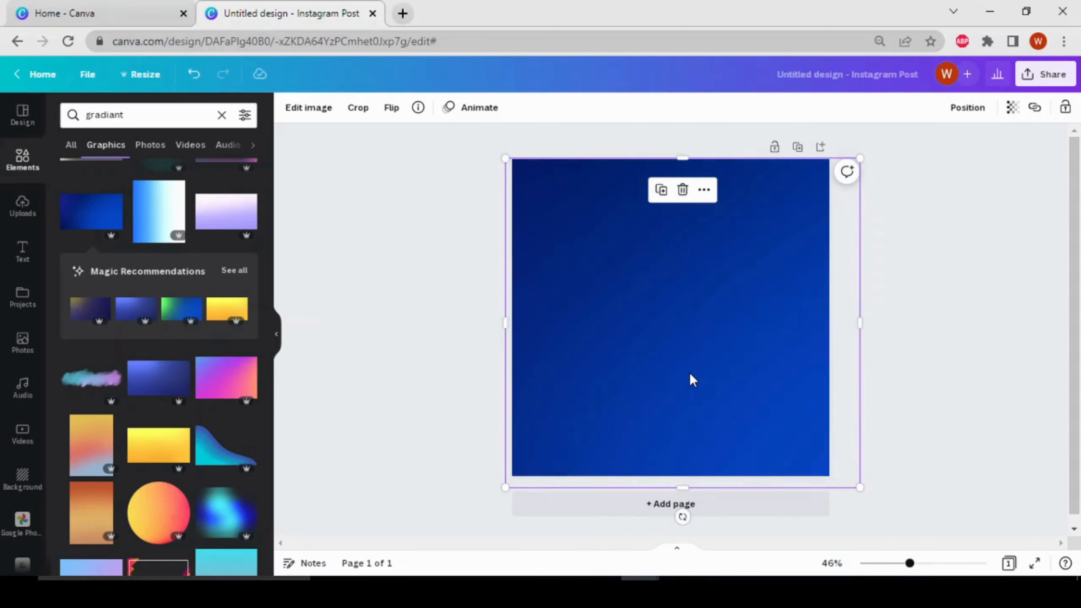
left_click_drag(682, 349, 682, 348)
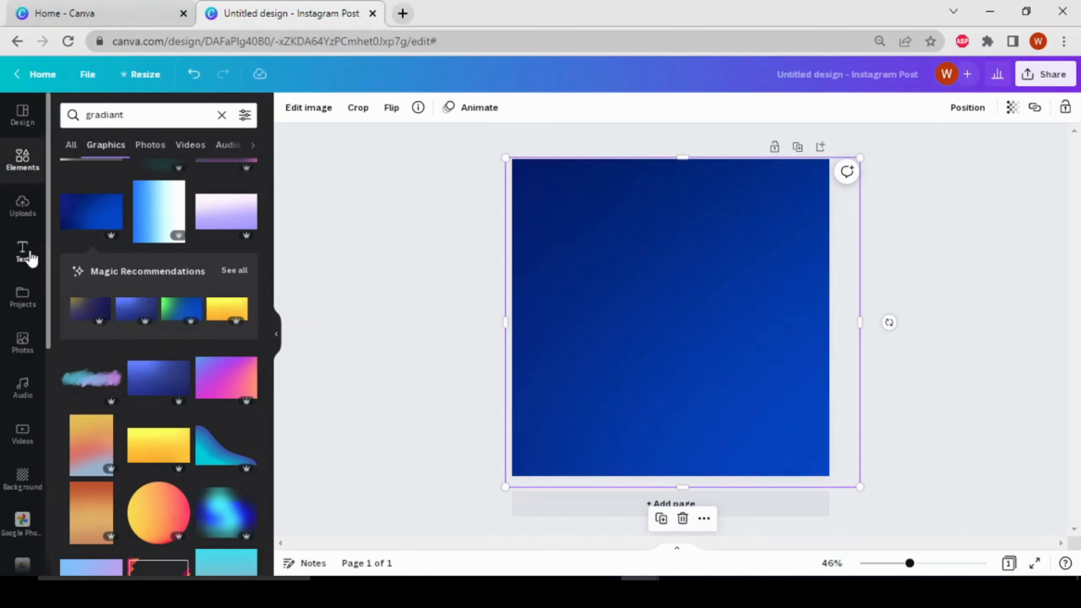
Add the RODEO font combination to the page and move it to the upper half of the blue background.
left_click(22, 251)
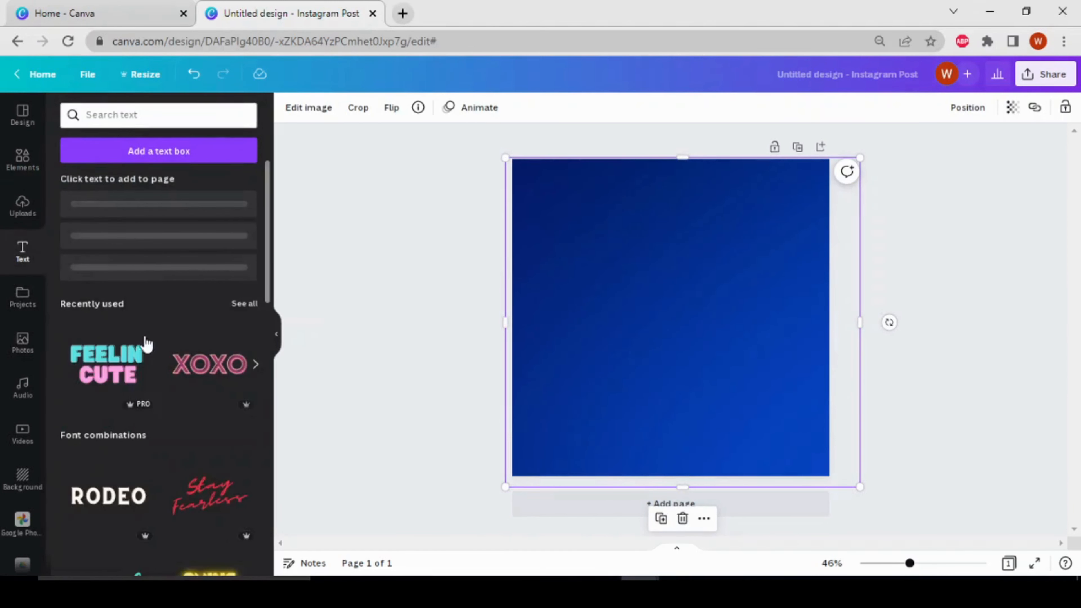
scroll(170, 417, "down", 3)
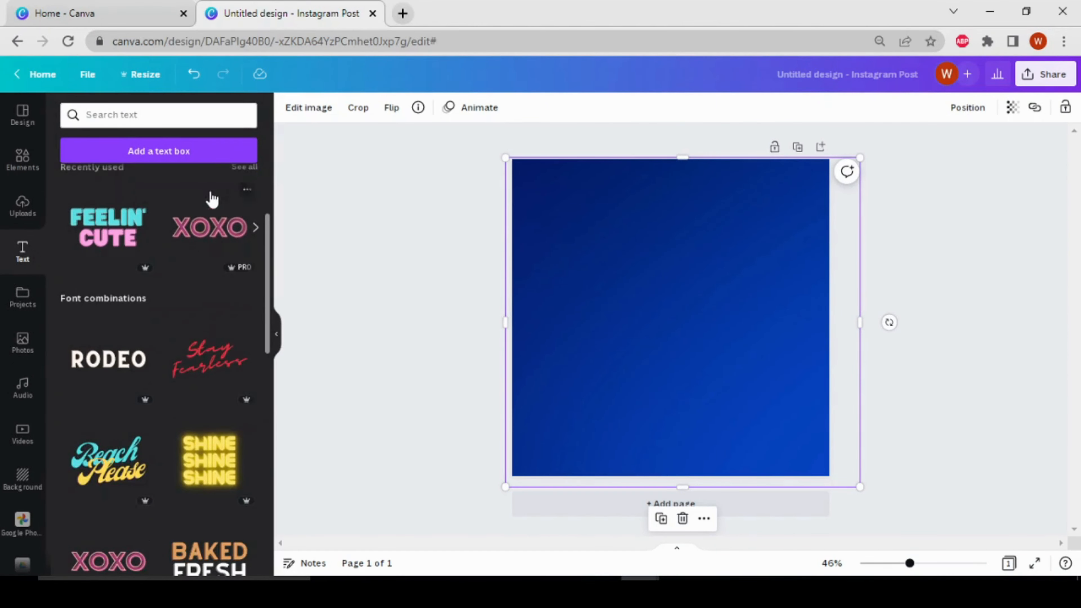
left_click(121, 364)
left_click_drag(673, 352, 660, 281)
Replace the RODEO wording with TEXT, followed by an empty second line.
double_click(775, 285)
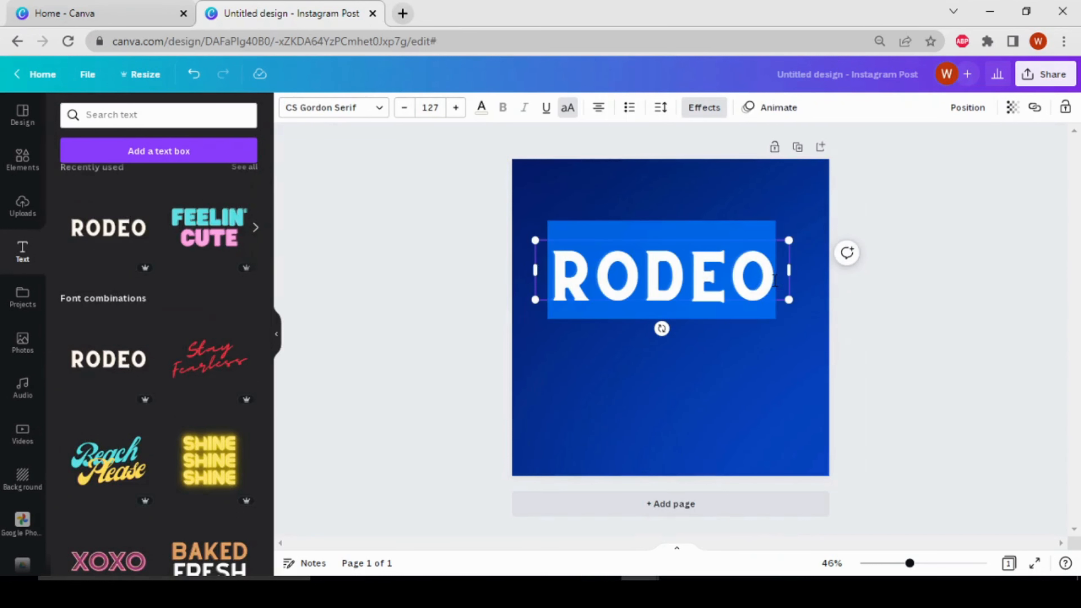
key("BackSpace")
type("T")
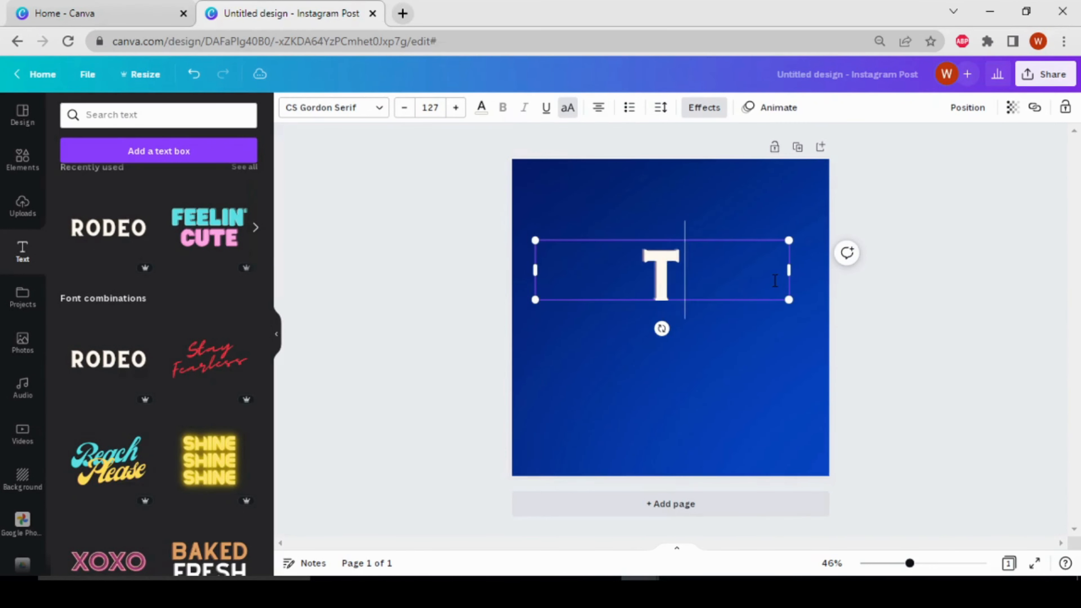
type("EXT")
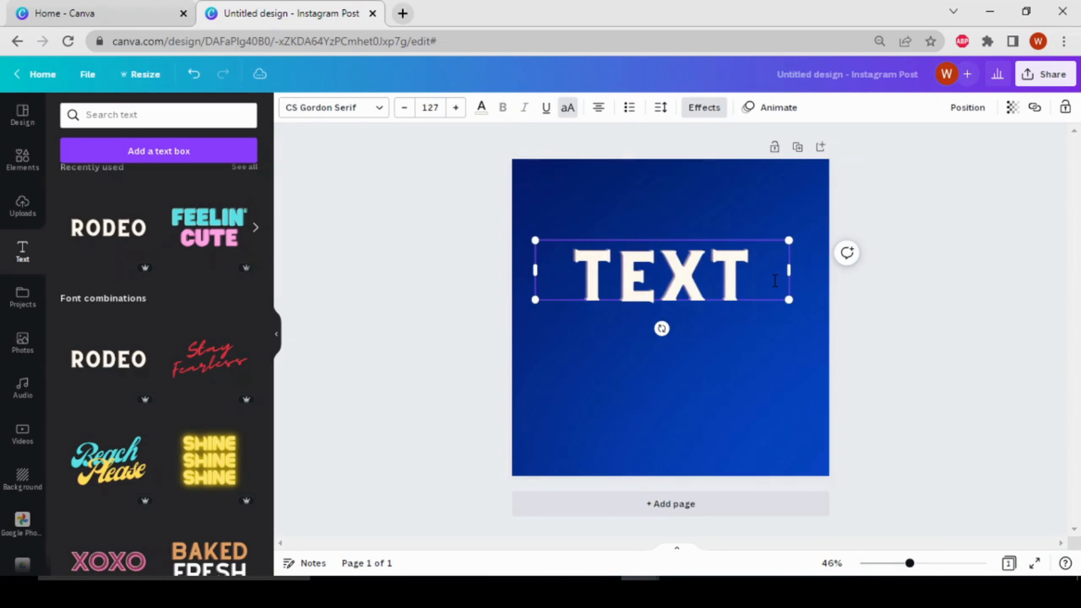
key("Return")
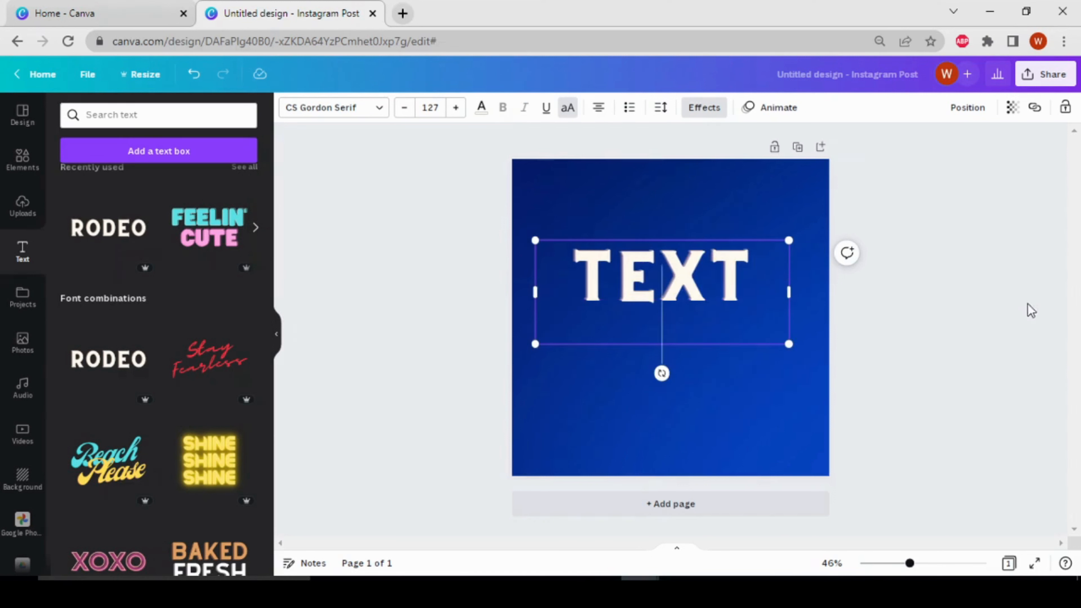
Enlarge the TEXT box to font size 142 and reposition it in the upper half of the page.
left_click(593, 371)
left_click(623, 338)
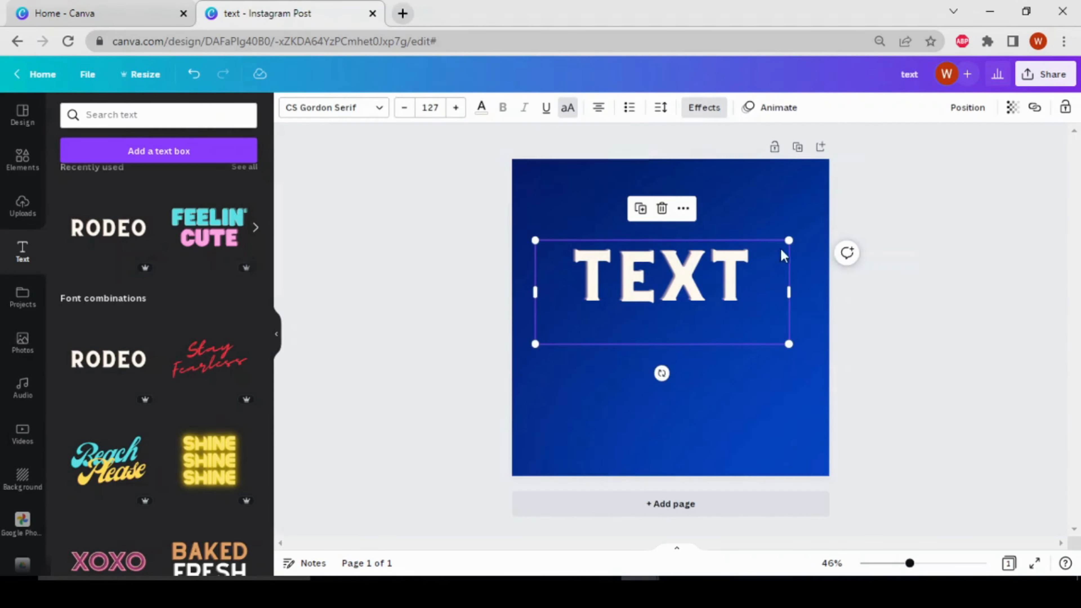
left_click_drag(787, 241, 820, 229)
left_click_drag(762, 322, 745, 333)
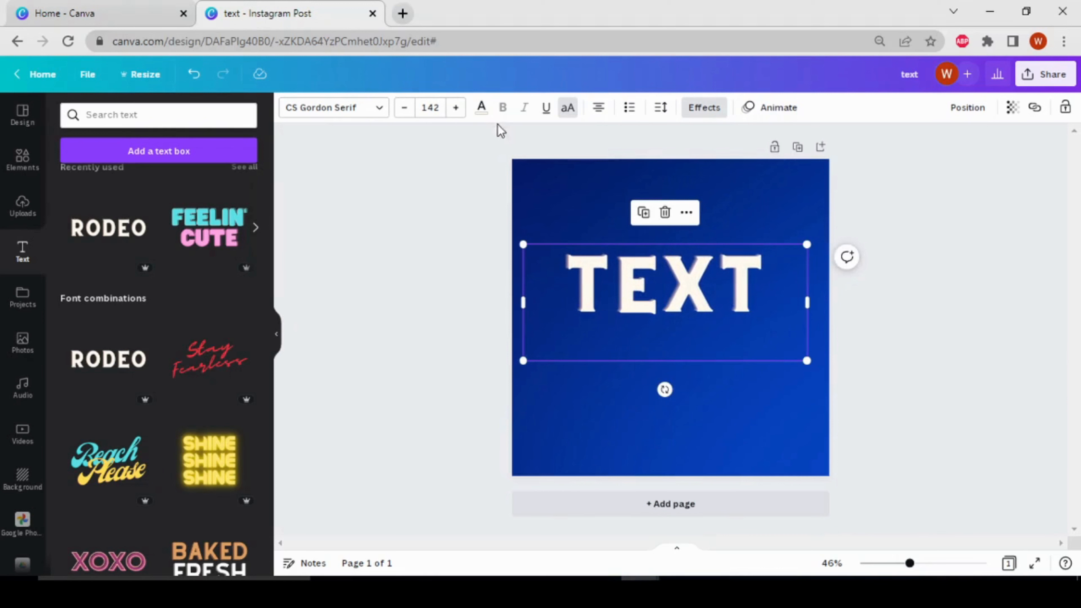
Apply the cream document colour to the TEXT wording.
left_click(482, 108)
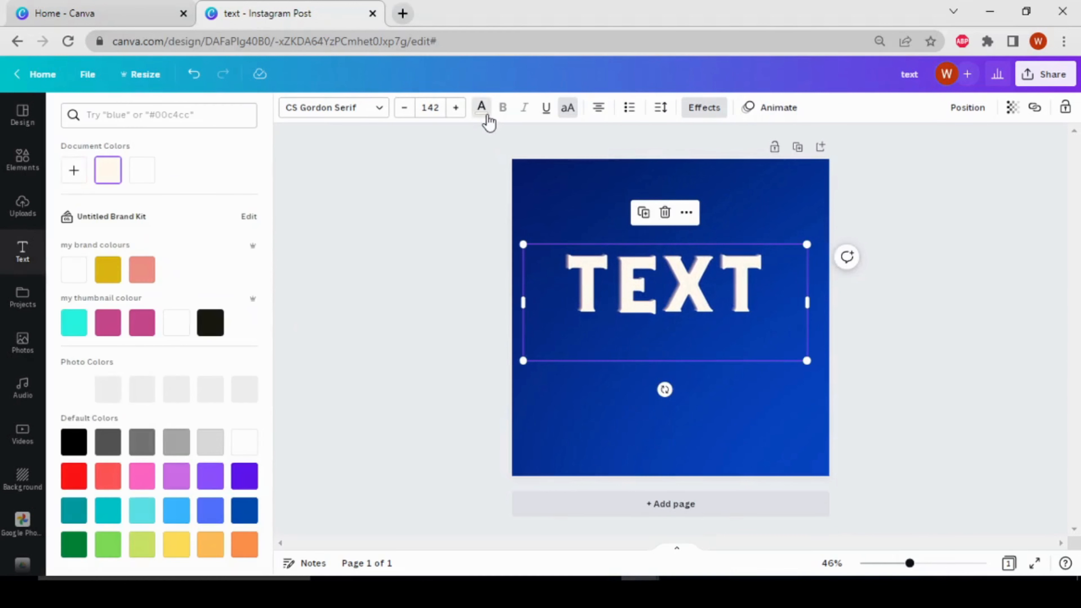
left_click(108, 177)
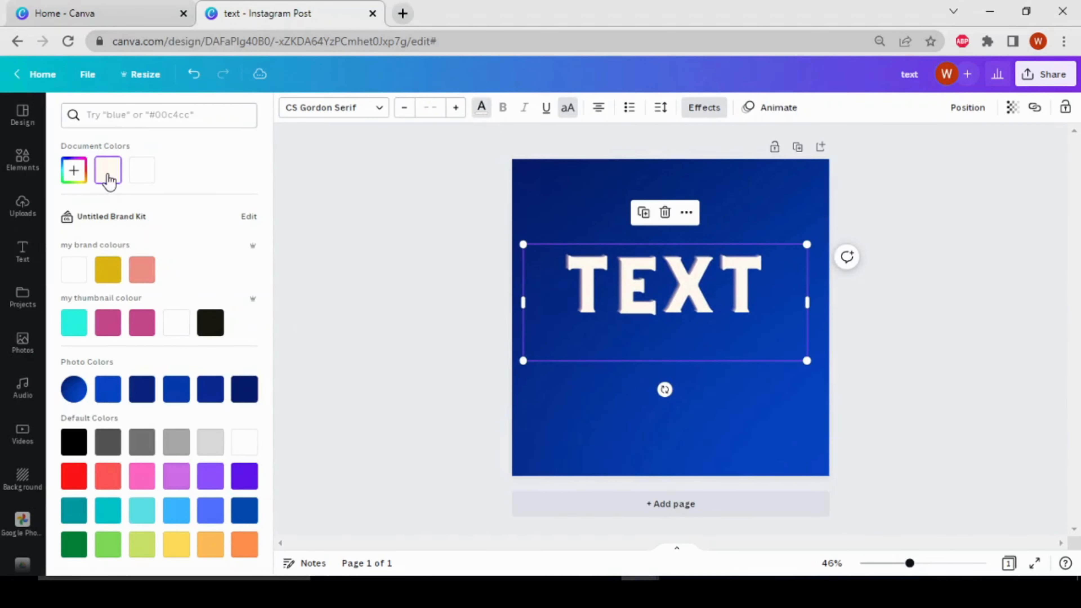
left_click(693, 309)
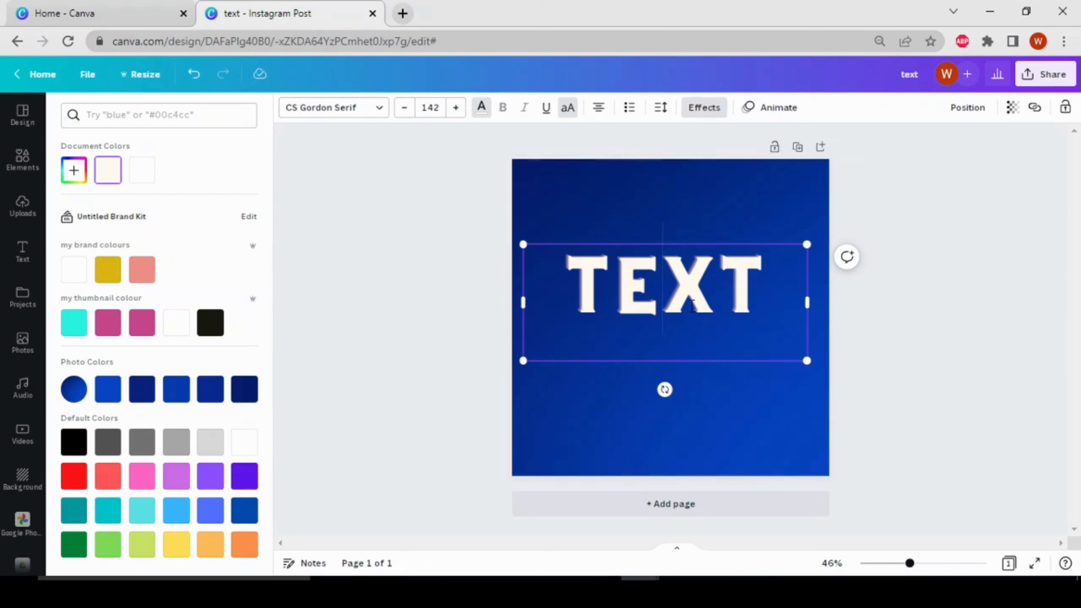
Set the transparency of the TEXT wording to about 40.
left_click(1013, 116)
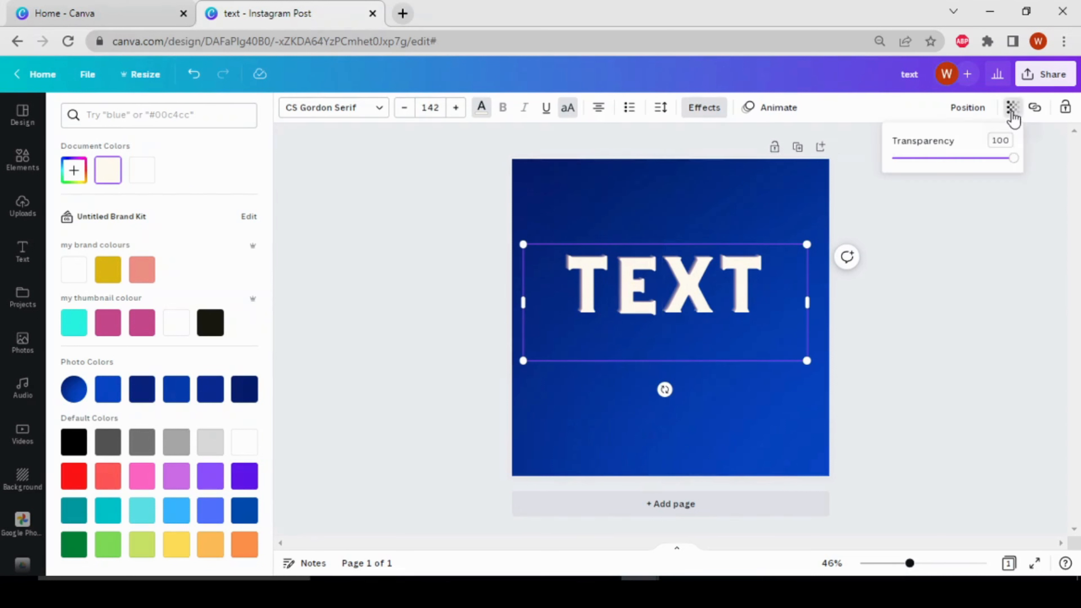
left_click_drag(1013, 158, 940, 158)
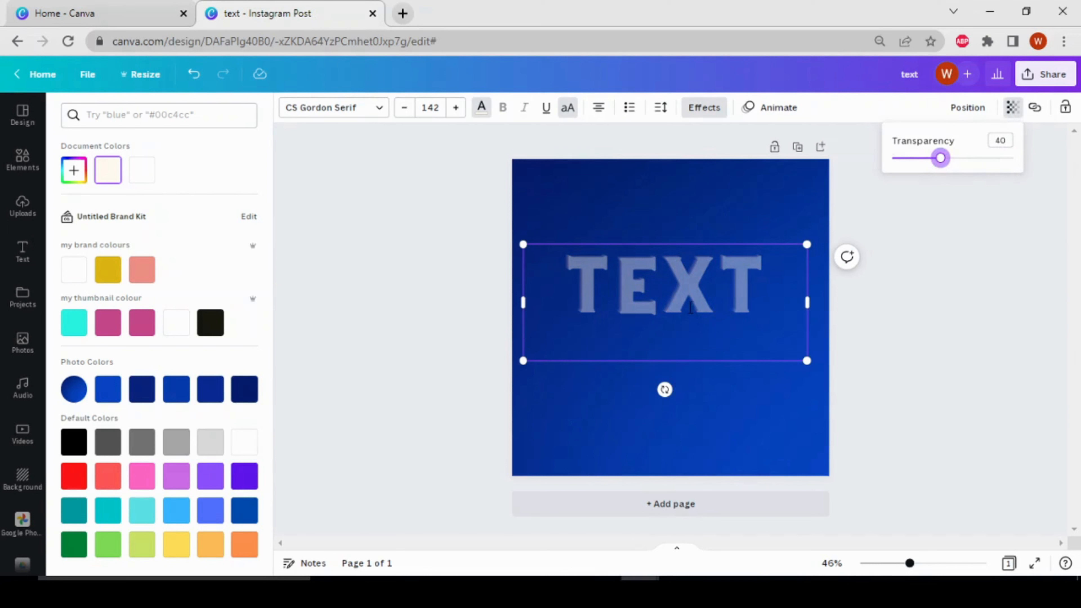
key("Right")
key("Right")
left_click_drag(943, 159, 941, 159)
Add a second page and insert the blue-purple-orange gradient graphic on it.
left_click(671, 505)
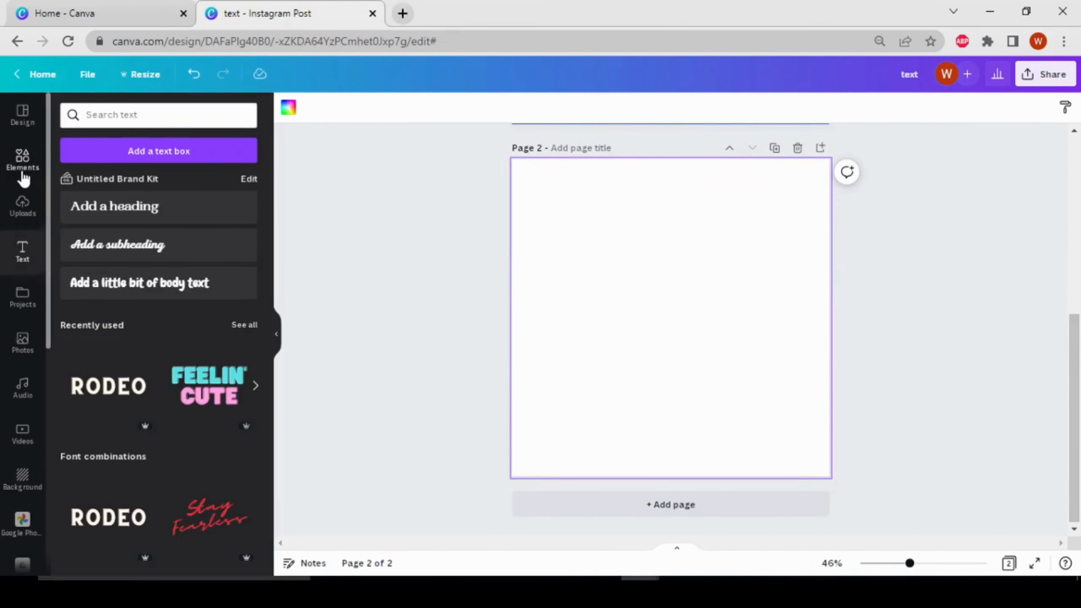
left_click(23, 162)
scroll(189, 503, "down", 3)
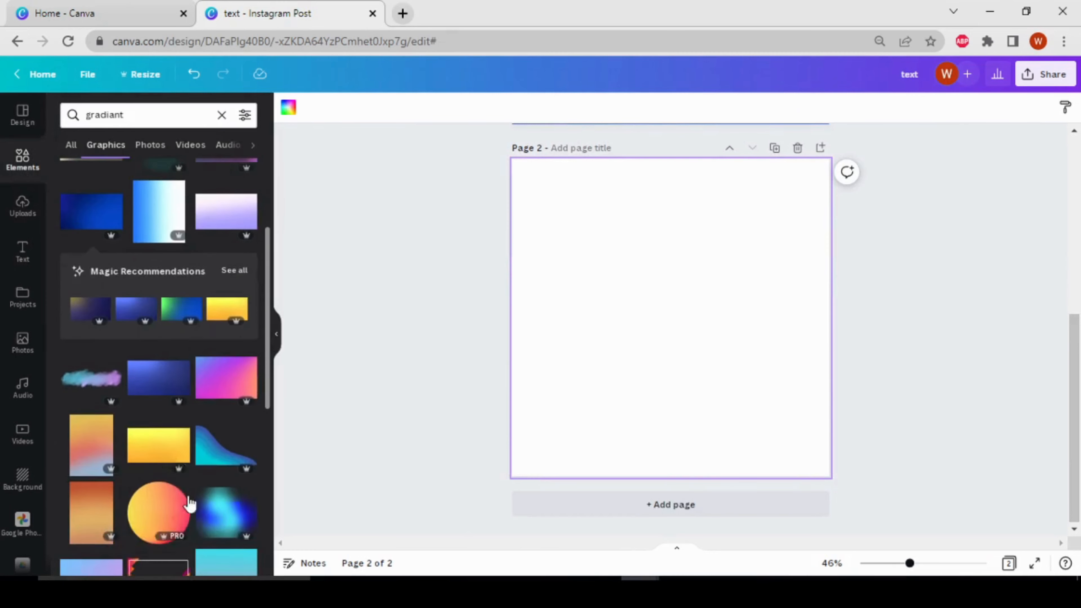
scroll(190, 502, "down", 3)
scroll(188, 419, "up", 1)
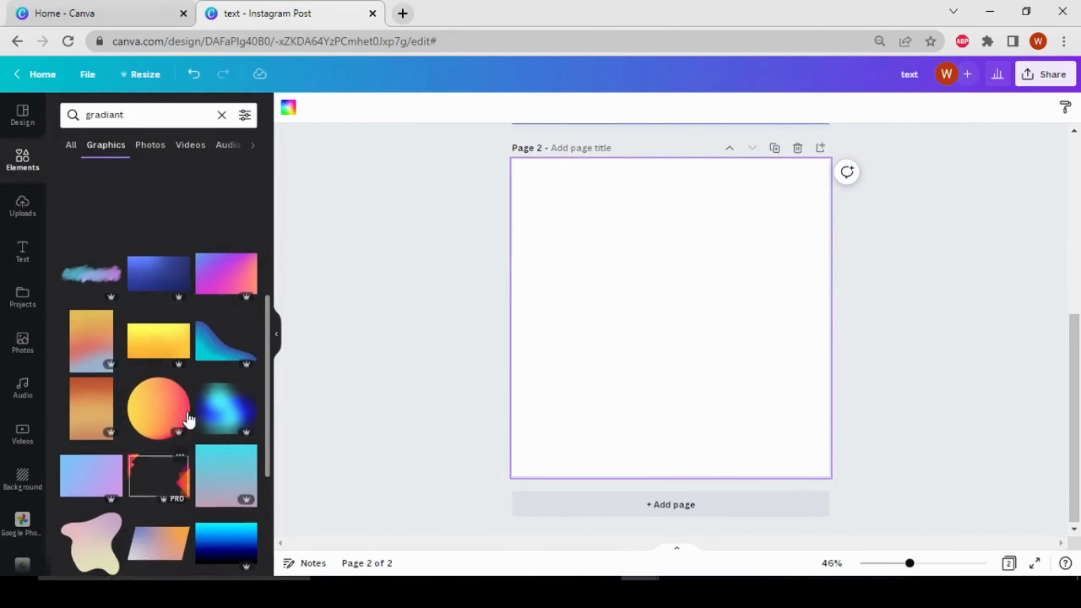
left_click(227, 298)
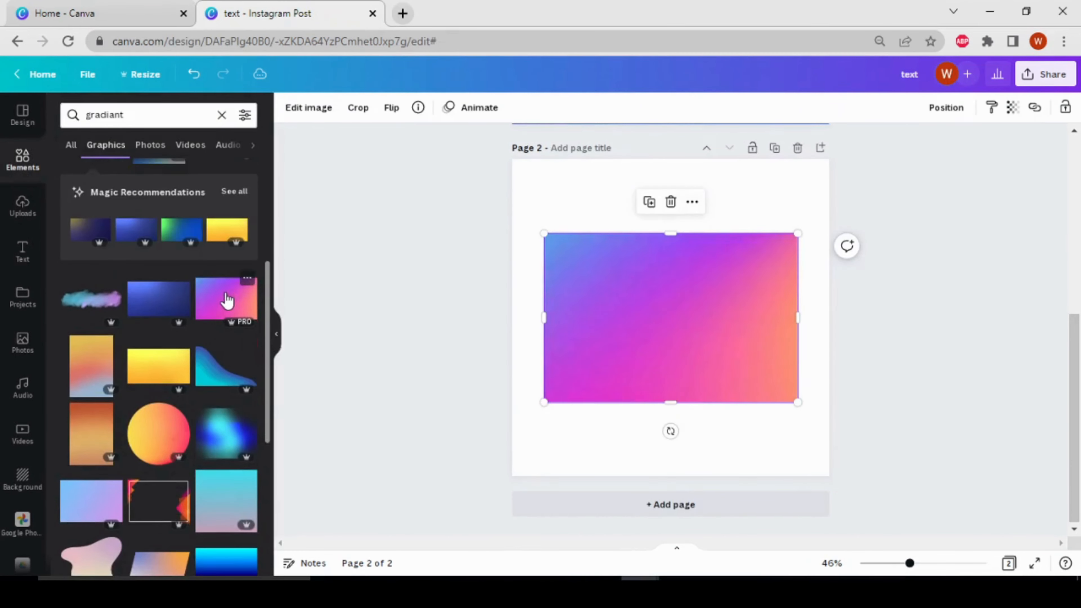
Move the colourful gradient to page 2's upper-left corner and enlarge it to cover the whole page.
left_click_drag(697, 360, 664, 277)
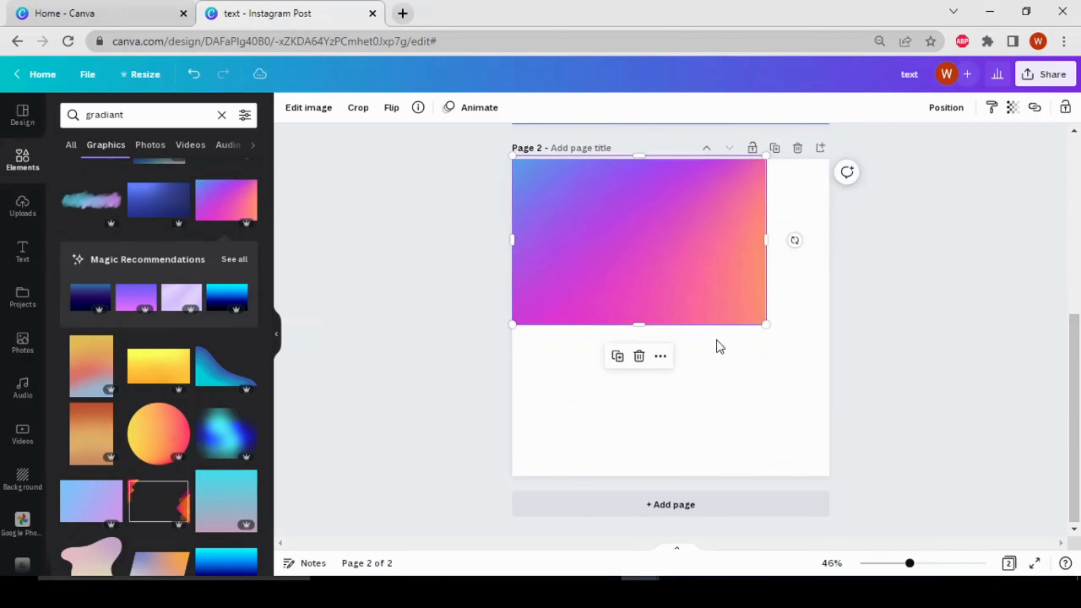
left_click_drag(766, 325, 847, 382)
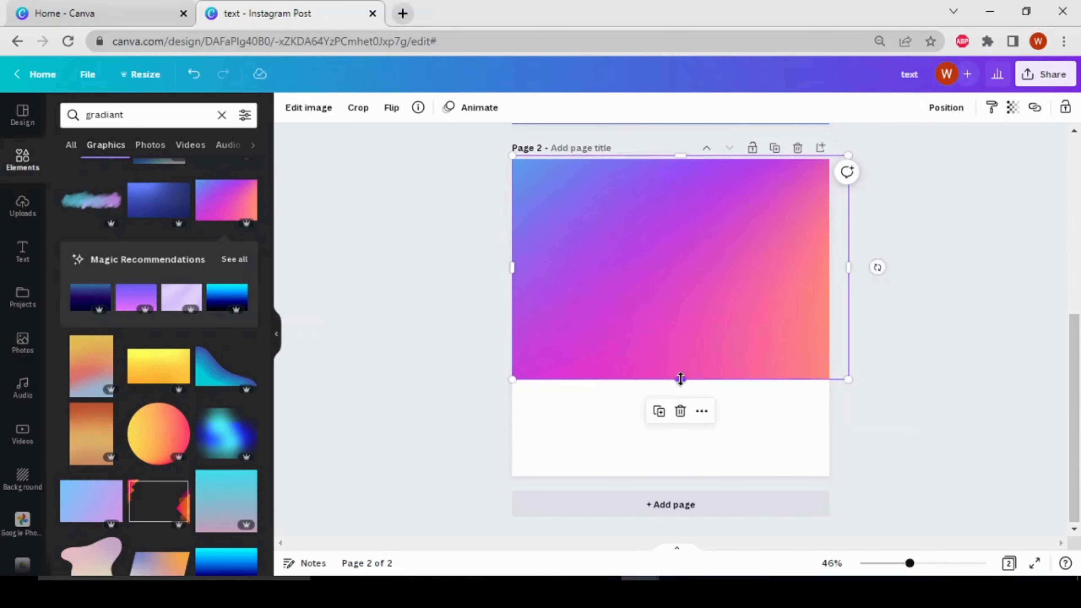
left_click_drag(681, 379, 674, 505)
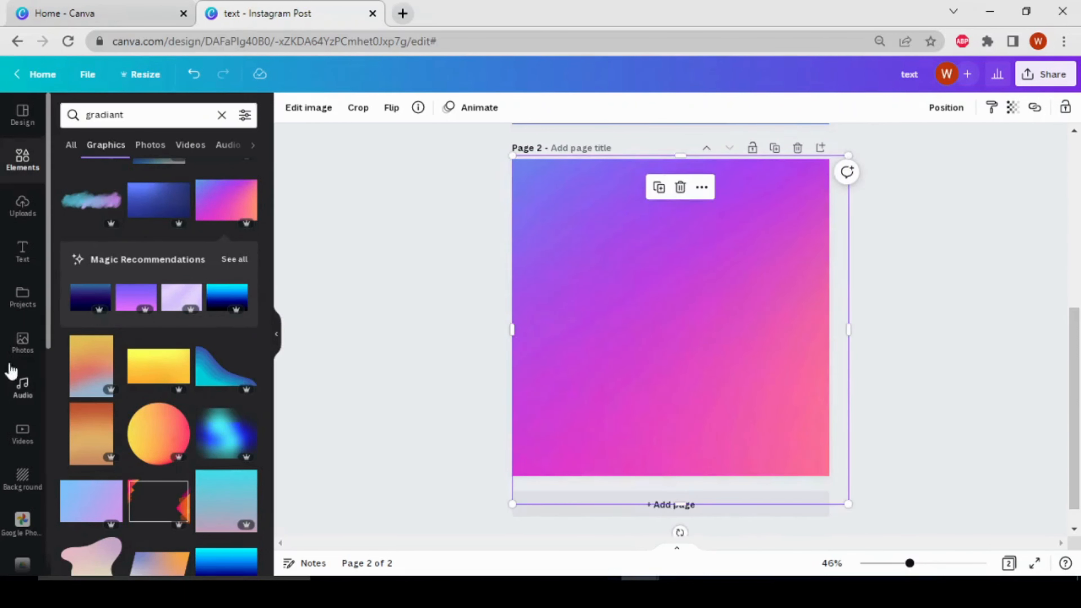
Add the RODEO font combination to page 2, reword it as EFFECTS, and widen its box to fit the word on one line.
left_click(19, 251)
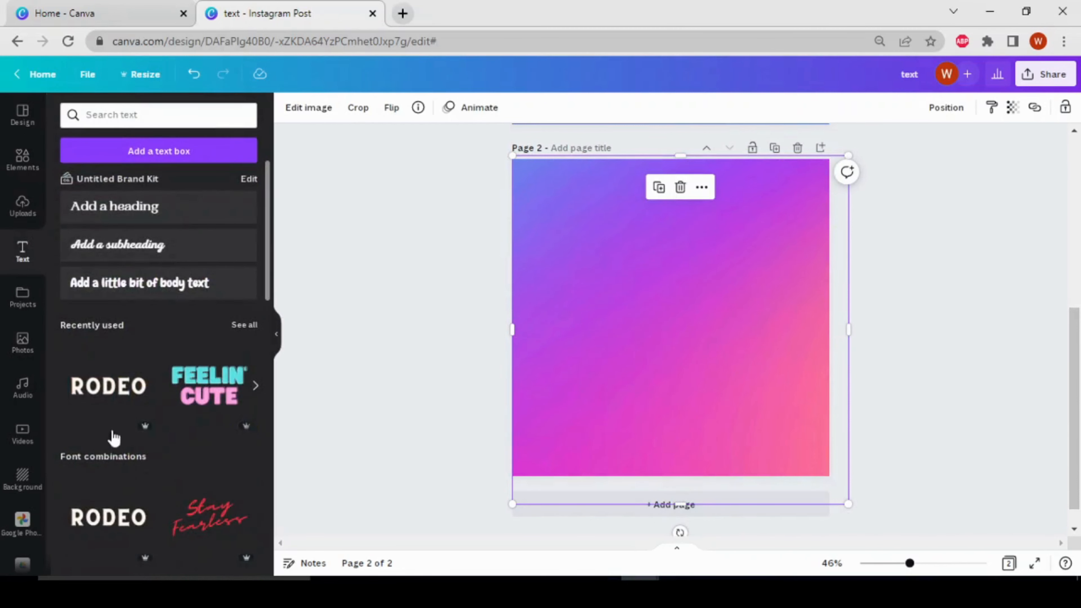
left_click(128, 405)
double_click(780, 317)
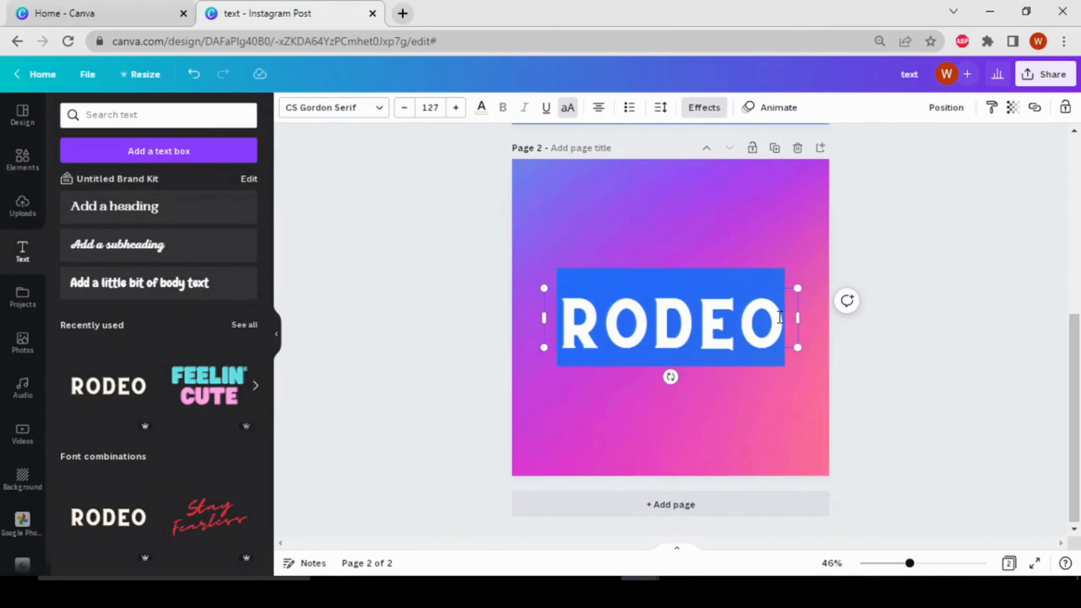
key("BackSpace")
type("EF")
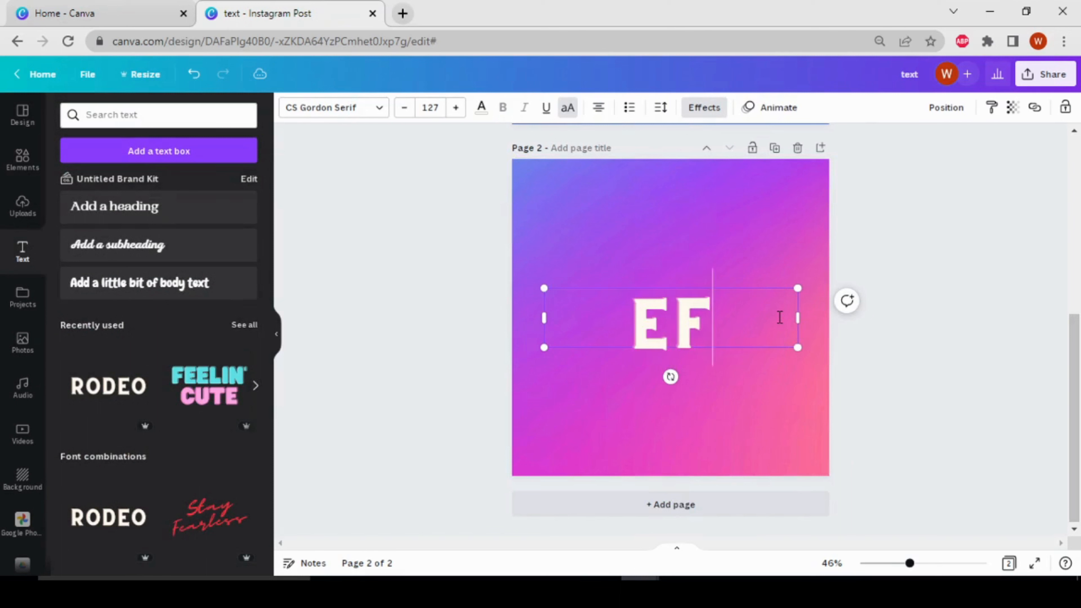
type("FECTS")
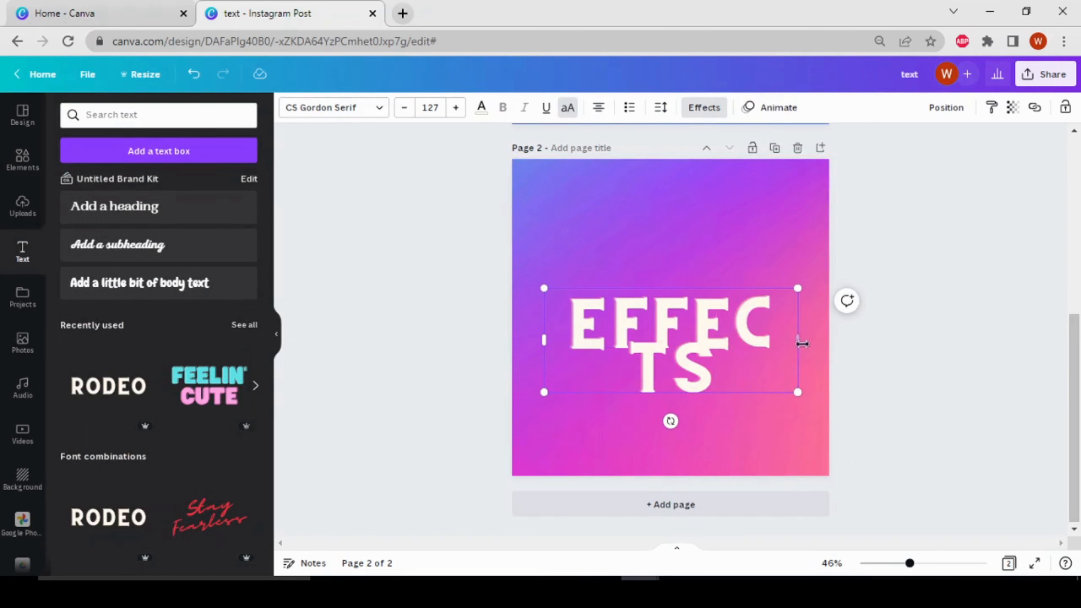
left_click_drag(802, 339, 855, 336)
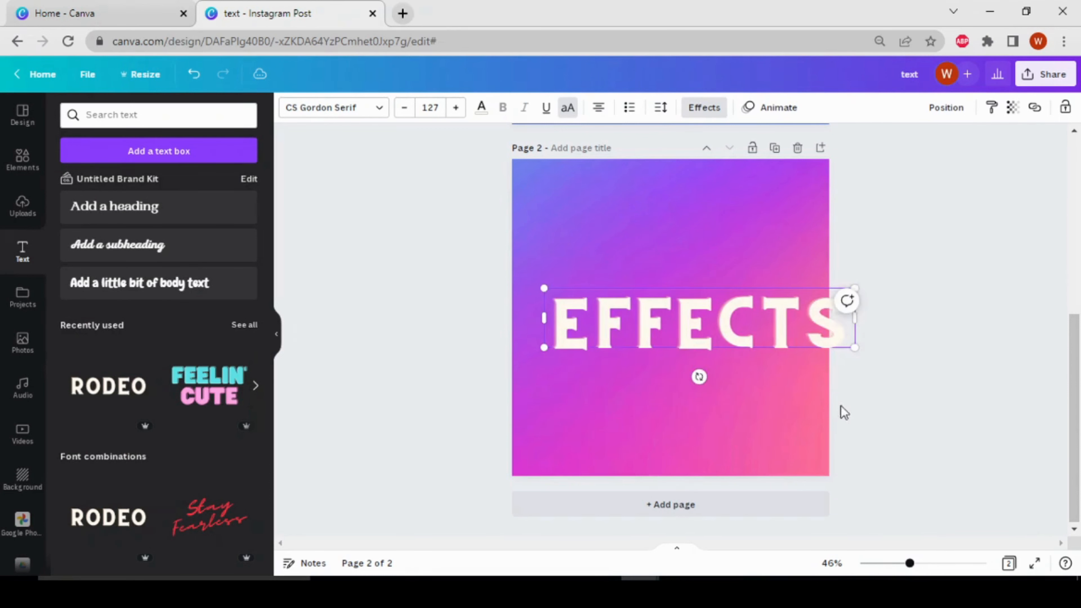
Centre the EFFECTS wording horizontally on page 2, slightly above the middle, and set its transparency to 42.
left_click(890, 411)
left_click_drag(777, 342, 749, 307)
left_click(1012, 107)
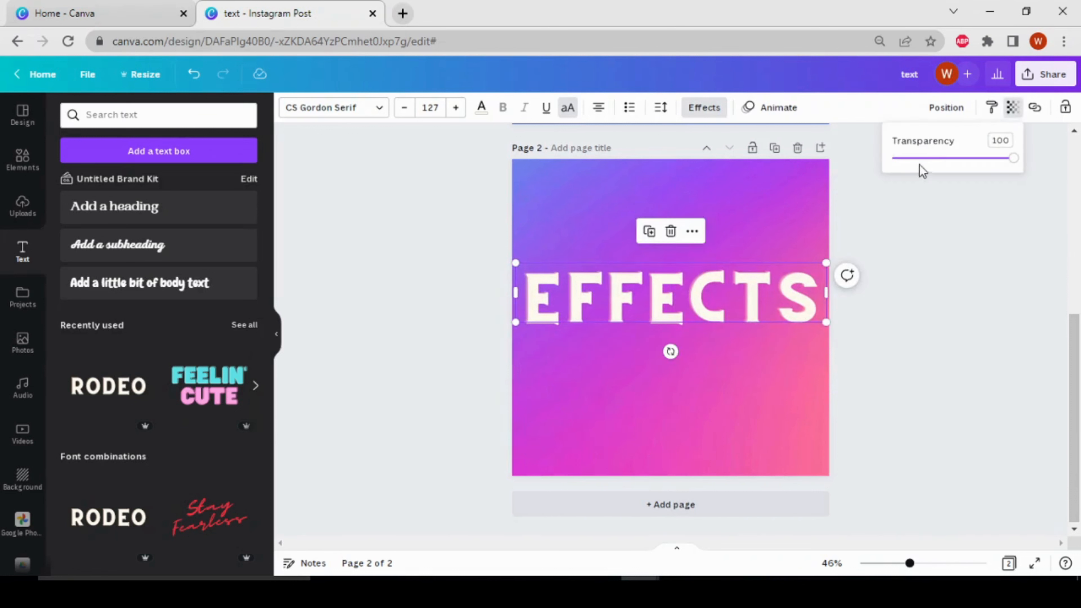
left_click(929, 158)
left_click_drag(938, 163, 943, 160)
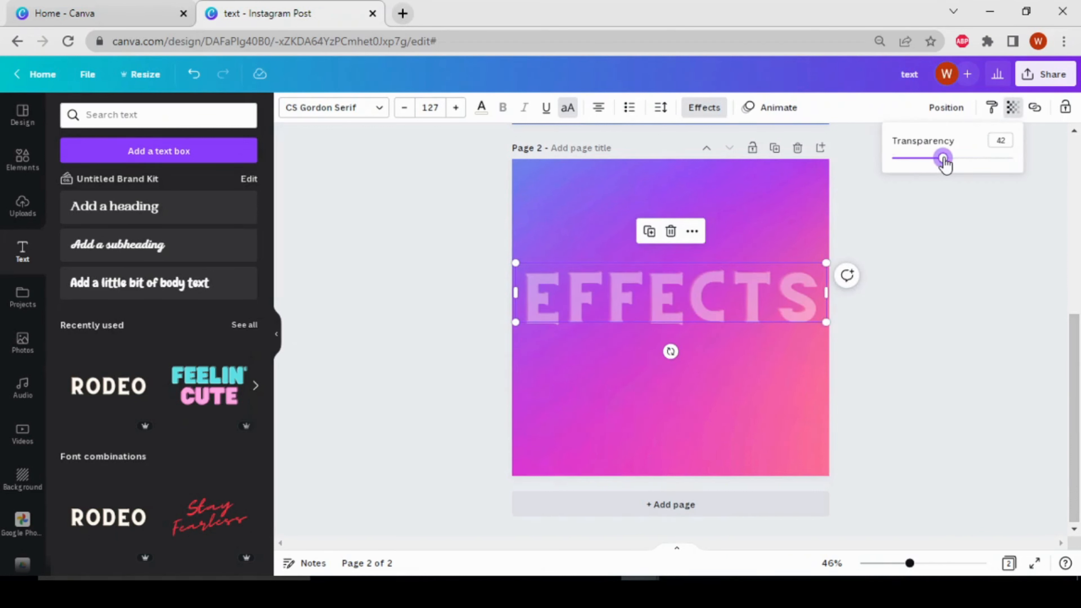
left_click(968, 223)
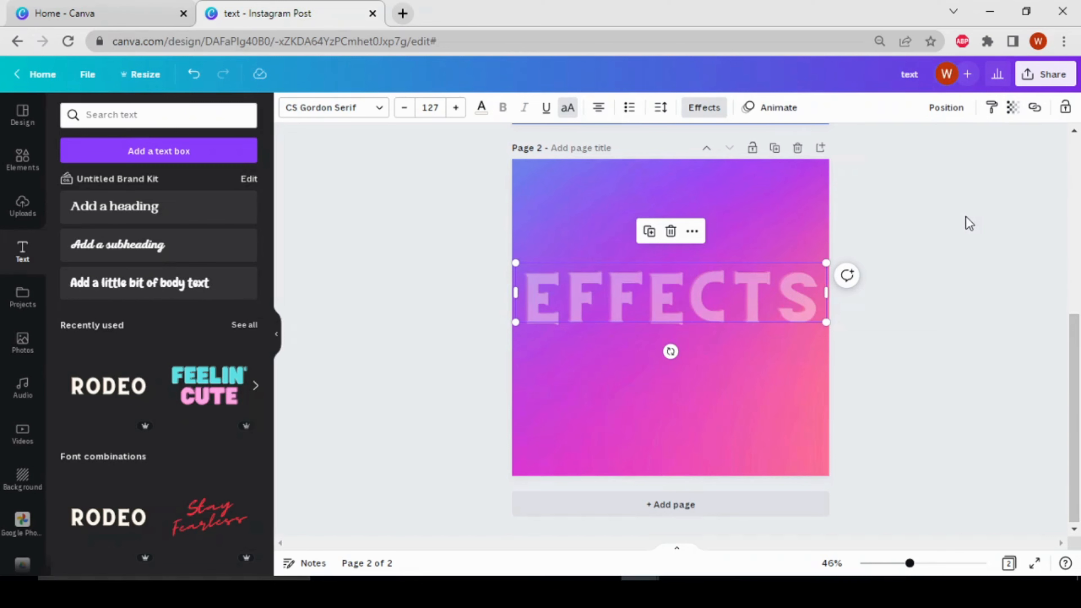
scroll(968, 222, "up", 2)
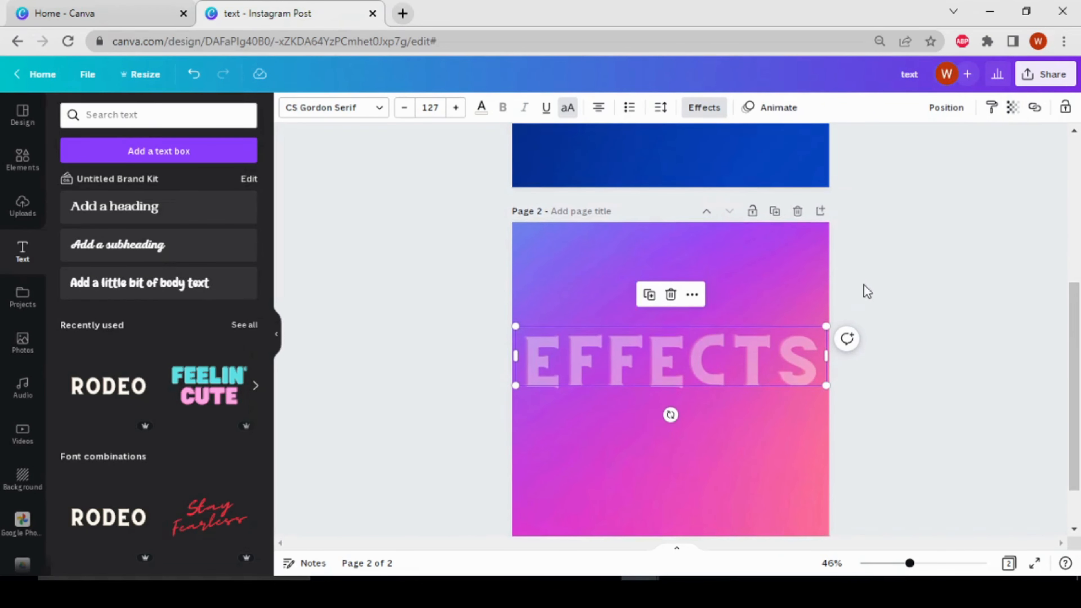
scroll(706, 397, "down", 2)
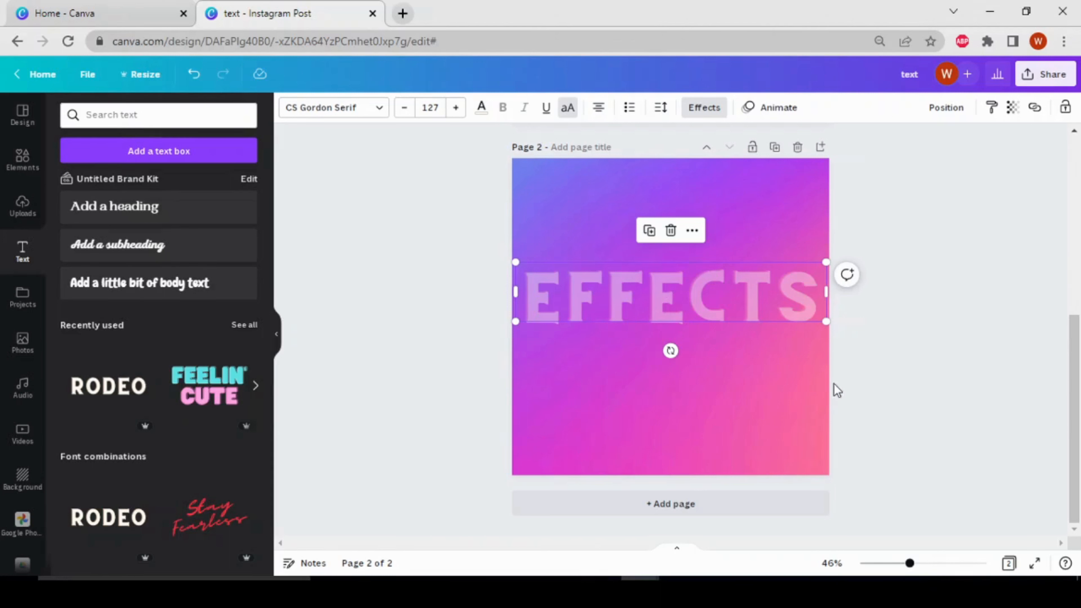
Download only page 1 of the design as a PNG.
left_click(1046, 74)
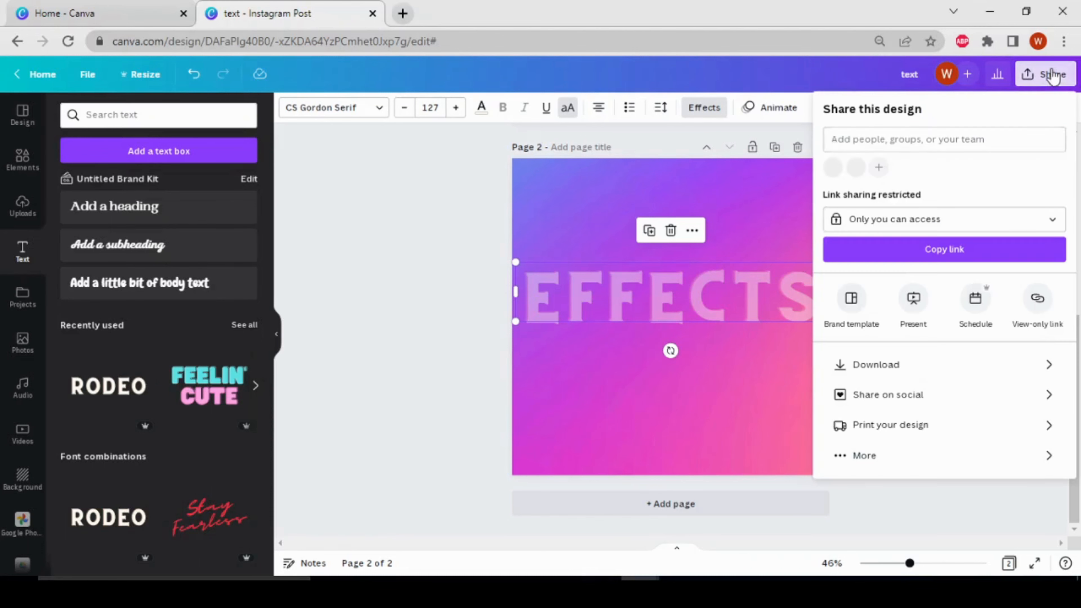
left_click(886, 369)
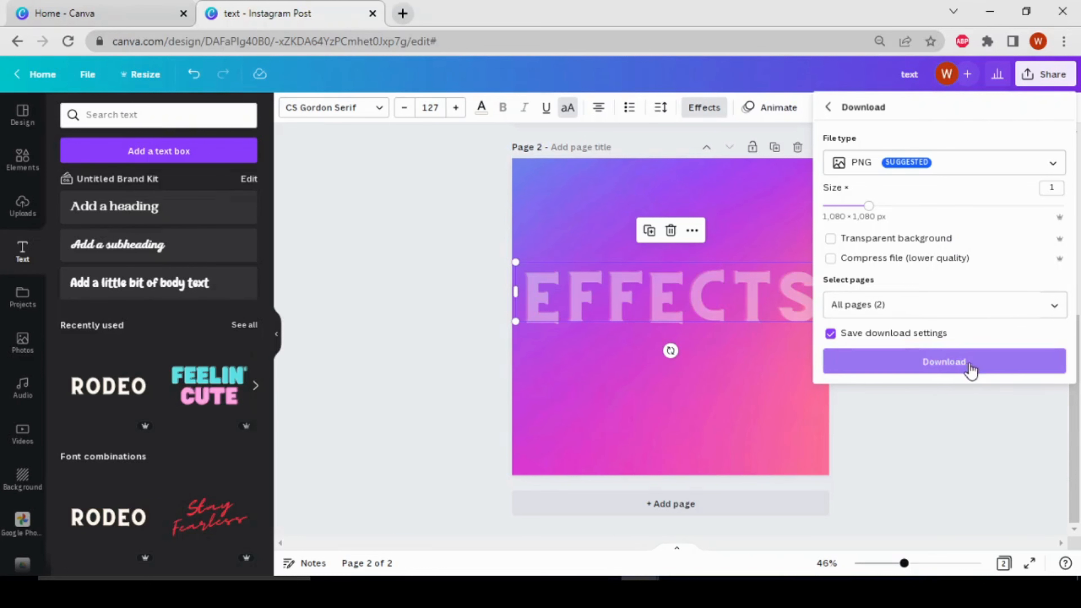
left_click(1058, 308)
left_click(1054, 413)
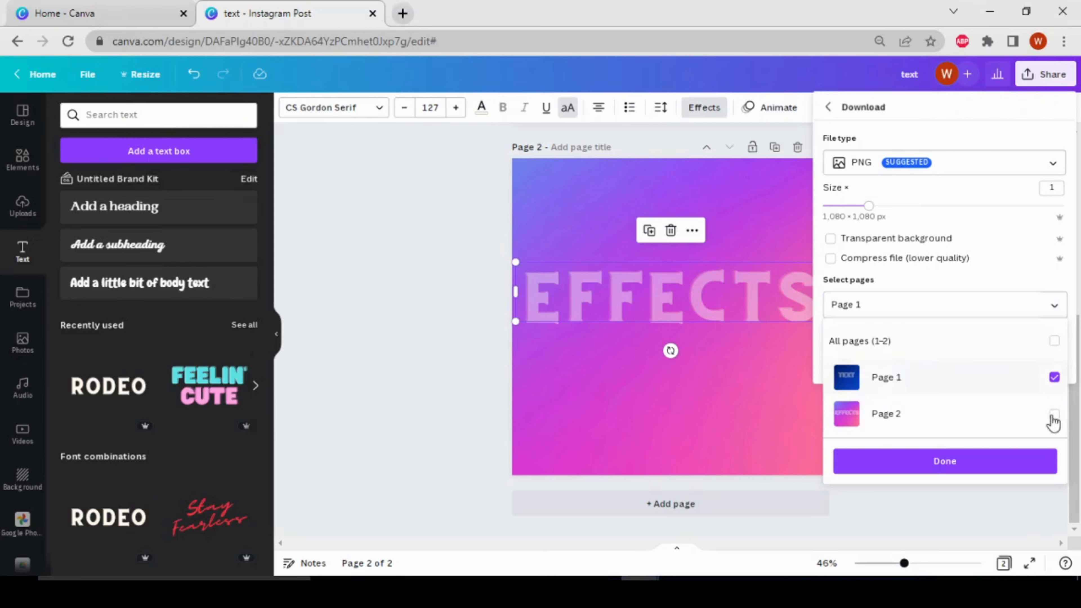
left_click(1009, 471)
left_click(1017, 365)
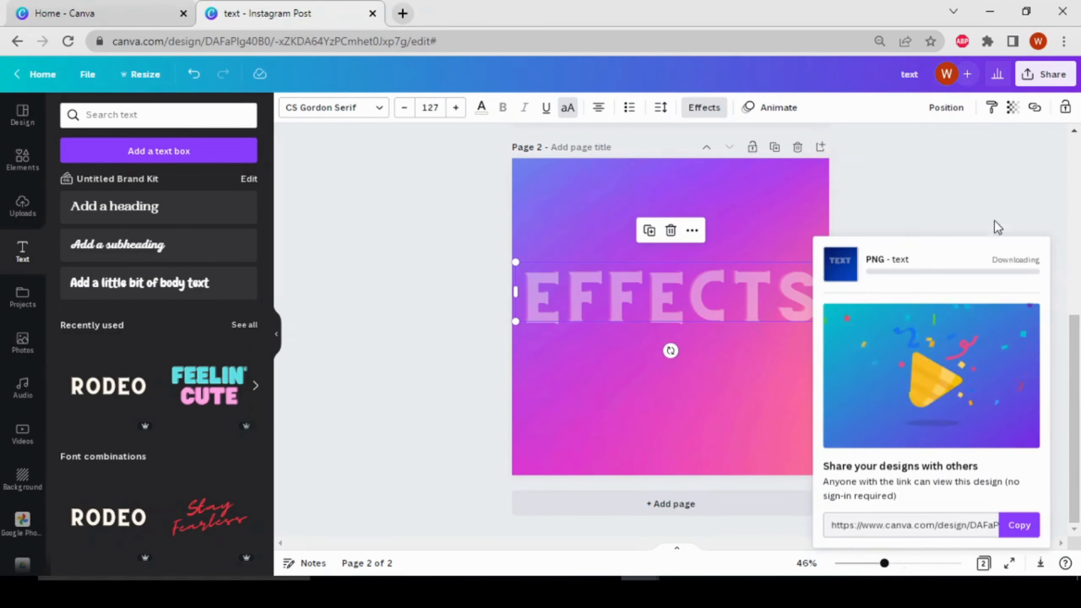
Download only page 2 of the design as a PNG.
left_click(1047, 74)
left_click(902, 367)
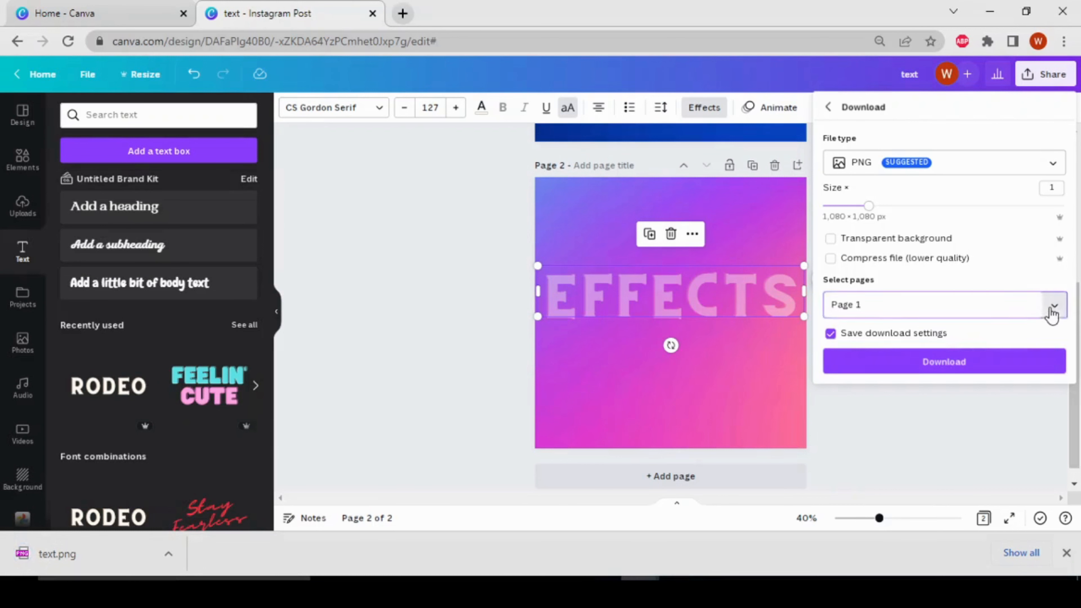
left_click(1052, 305)
left_click(1054, 413)
left_click(1054, 377)
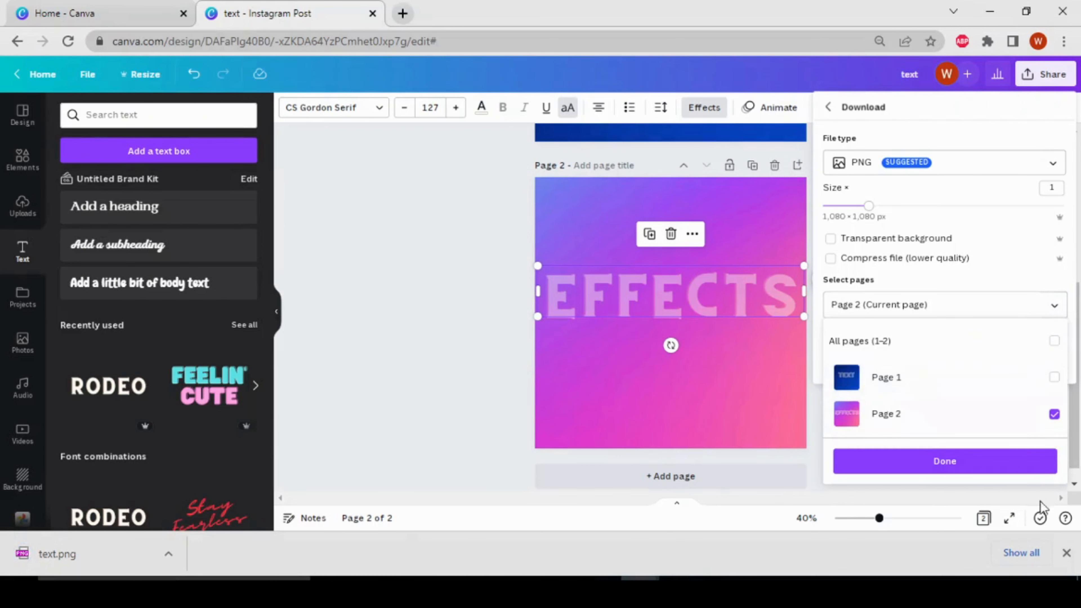
left_click(1039, 468)
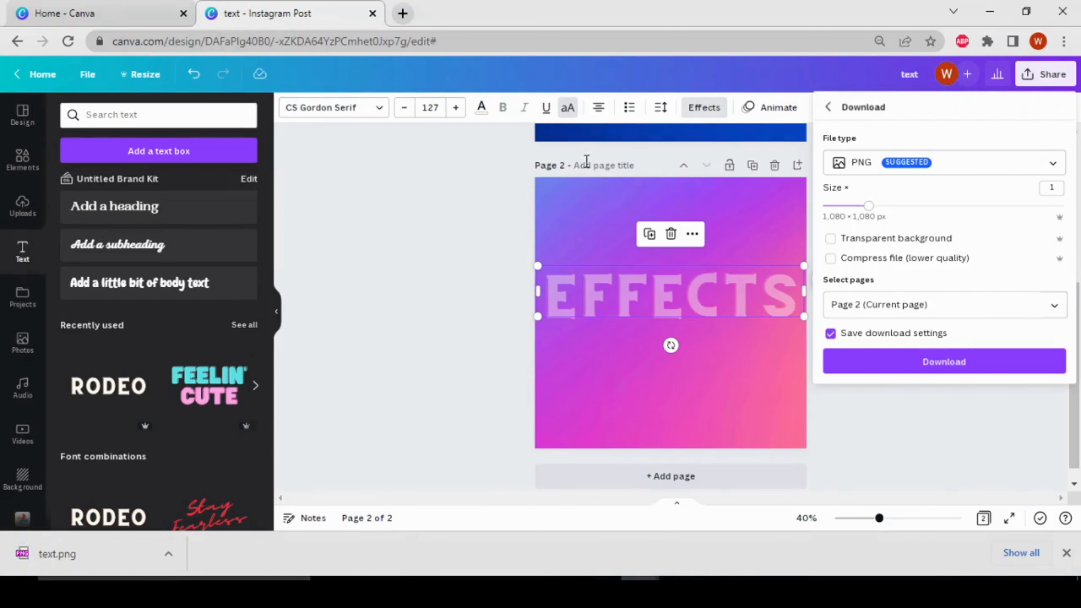
left_click(950, 373)
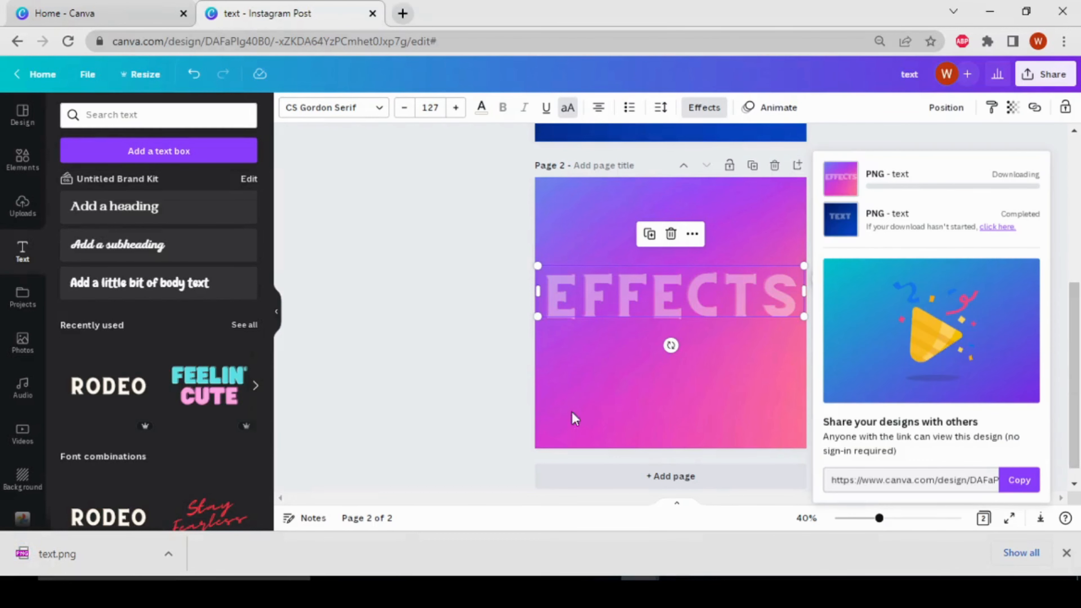
Upload the downloaded text.png and text (1).png files to the image uploads.
left_click(22, 207)
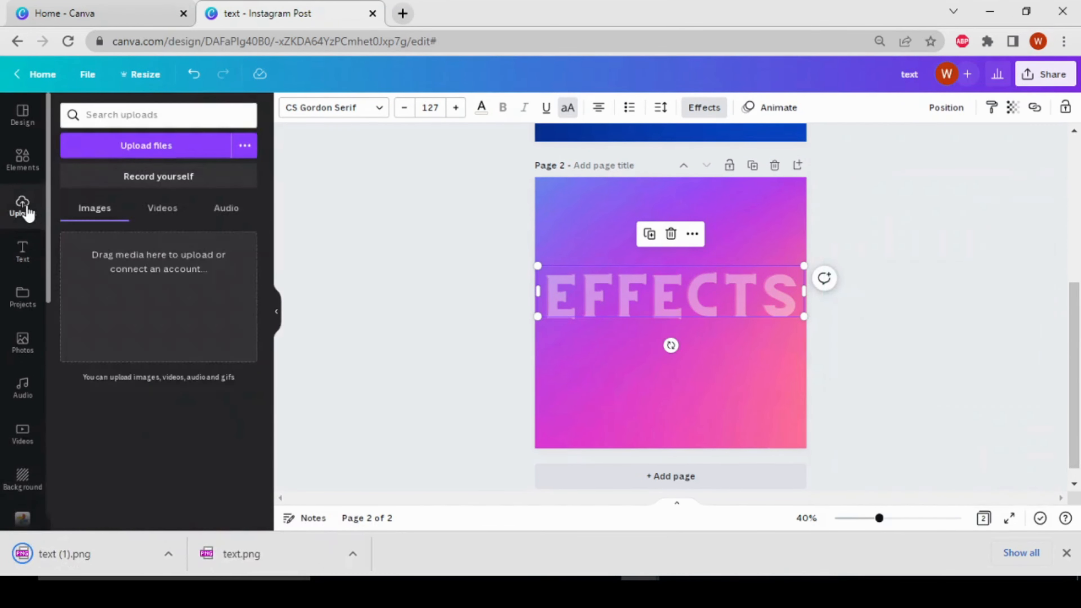
left_click_drag(243, 557, 129, 284)
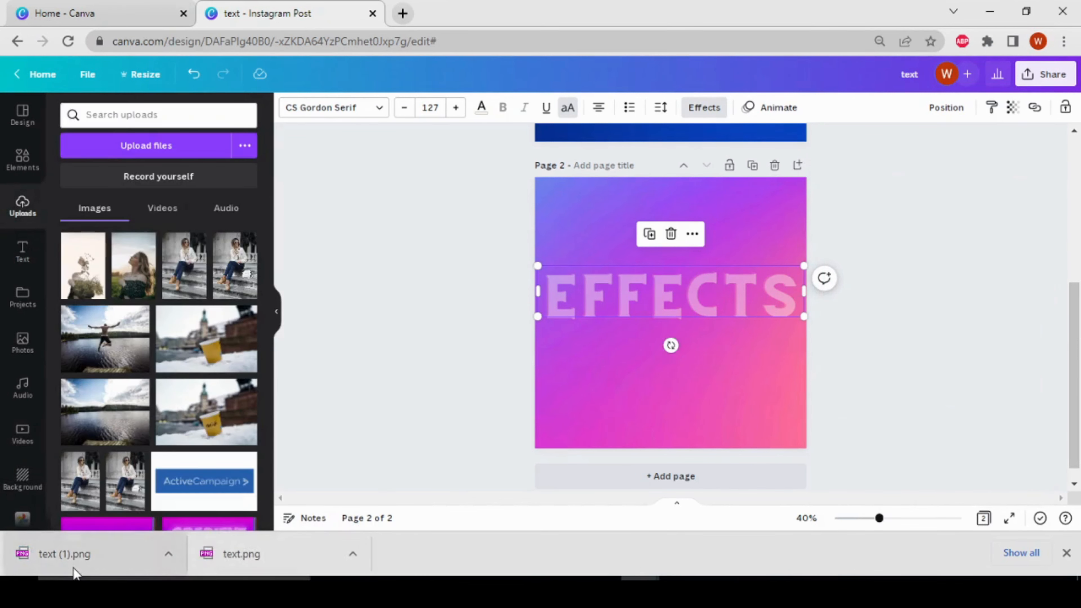
left_click_drag(73, 568, 120, 348)
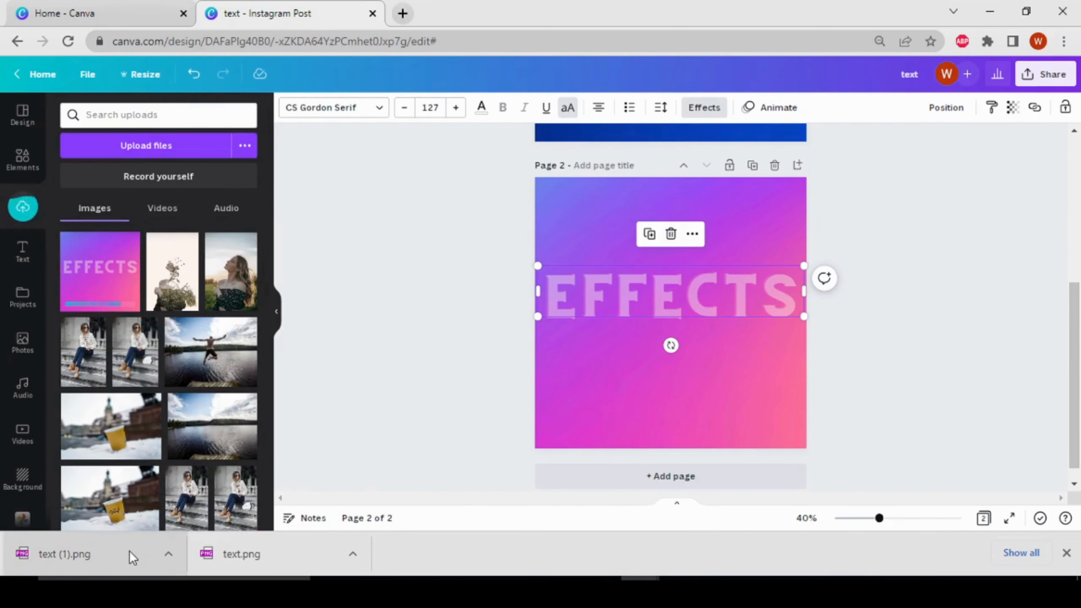
left_click_drag(125, 556, 164, 294)
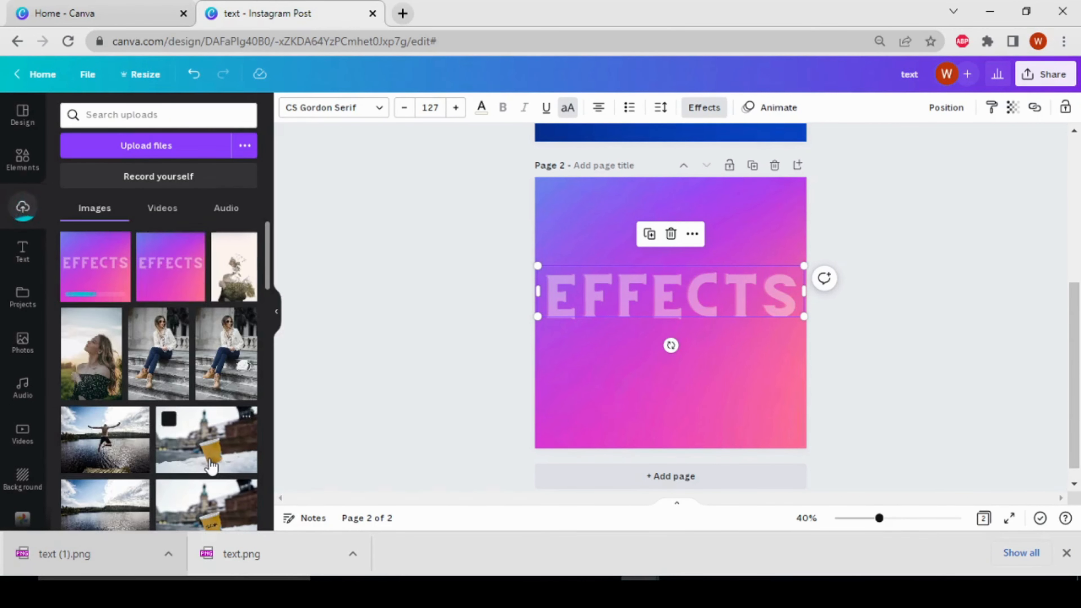
left_click_drag(238, 554, 154, 302)
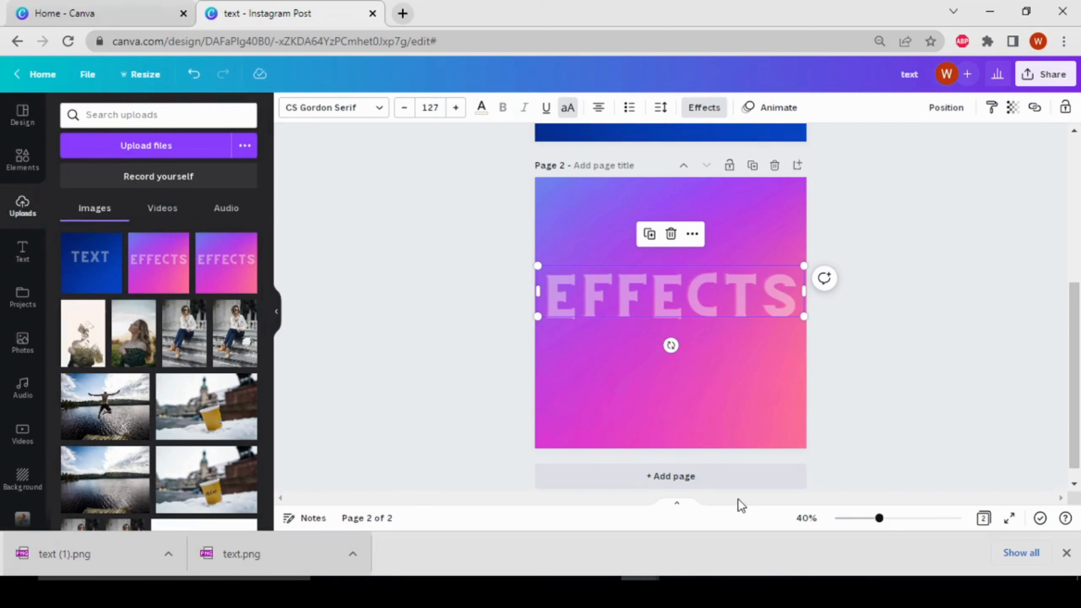
Add a third page, insert the uploaded blue TEXT image, and widen it to span the full page width.
left_click(711, 484)
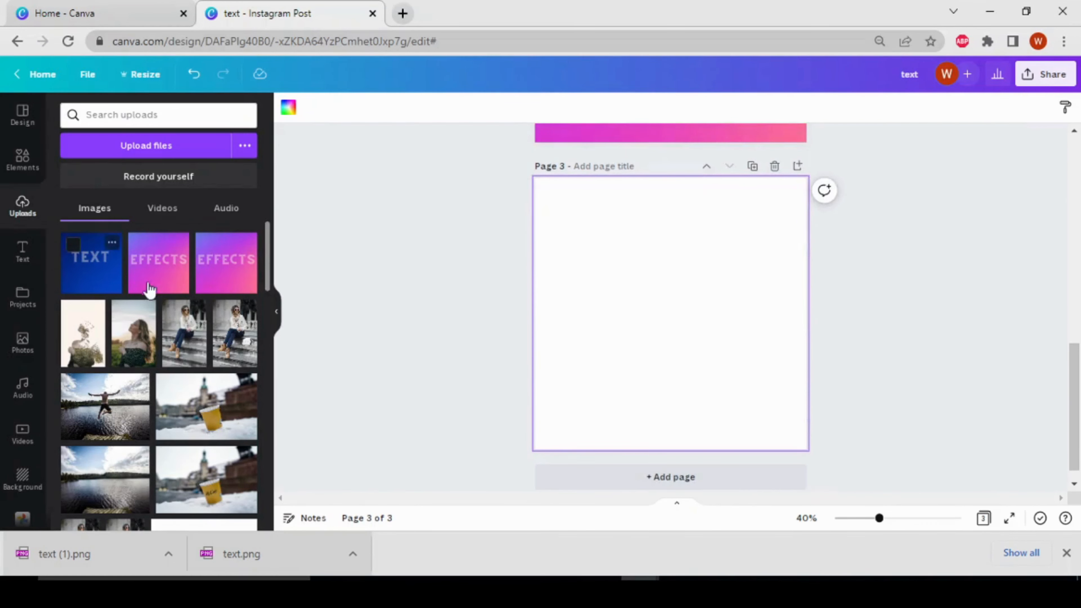
left_click(107, 275)
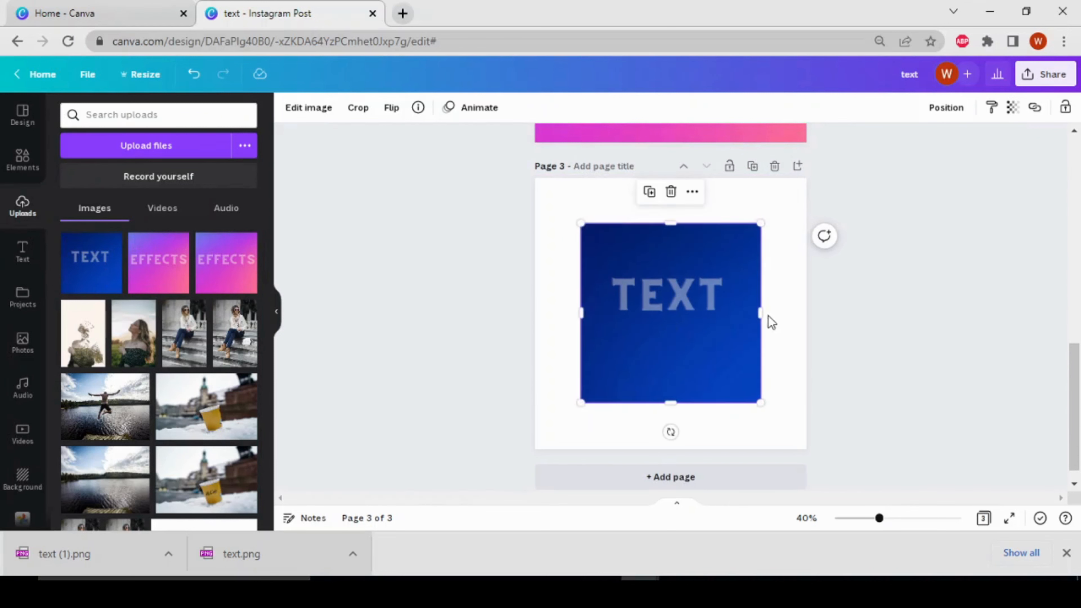
left_click_drag(761, 313, 814, 313)
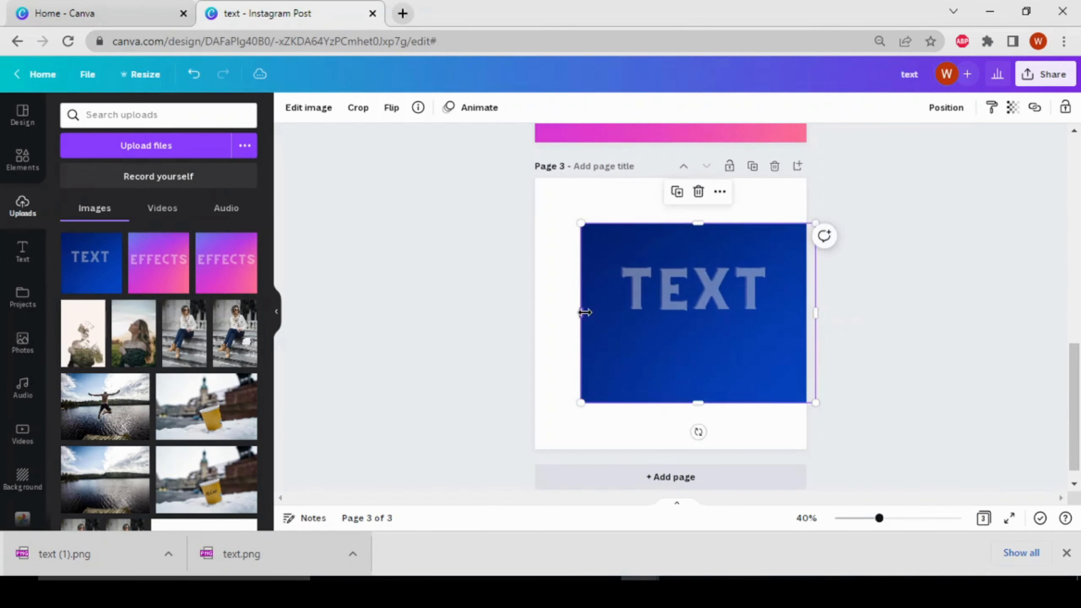
left_click_drag(586, 312, 523, 311)
left_click_drag(649, 347, 641, 342)
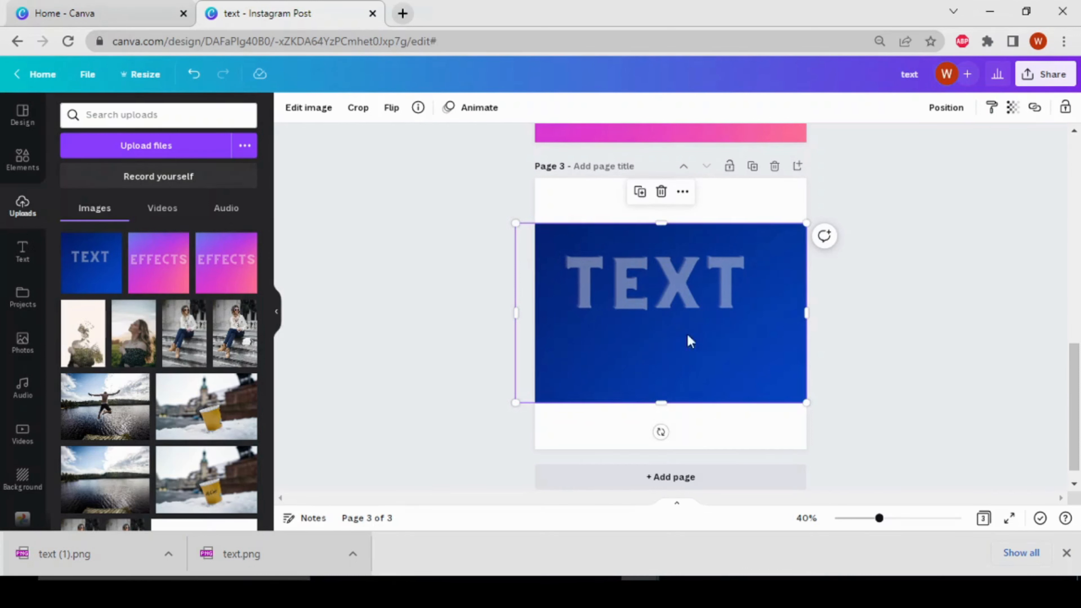
Remove the background from the TEXT image on page 3 and move the lettering slightly up to centre it horizontally.
left_click(298, 113)
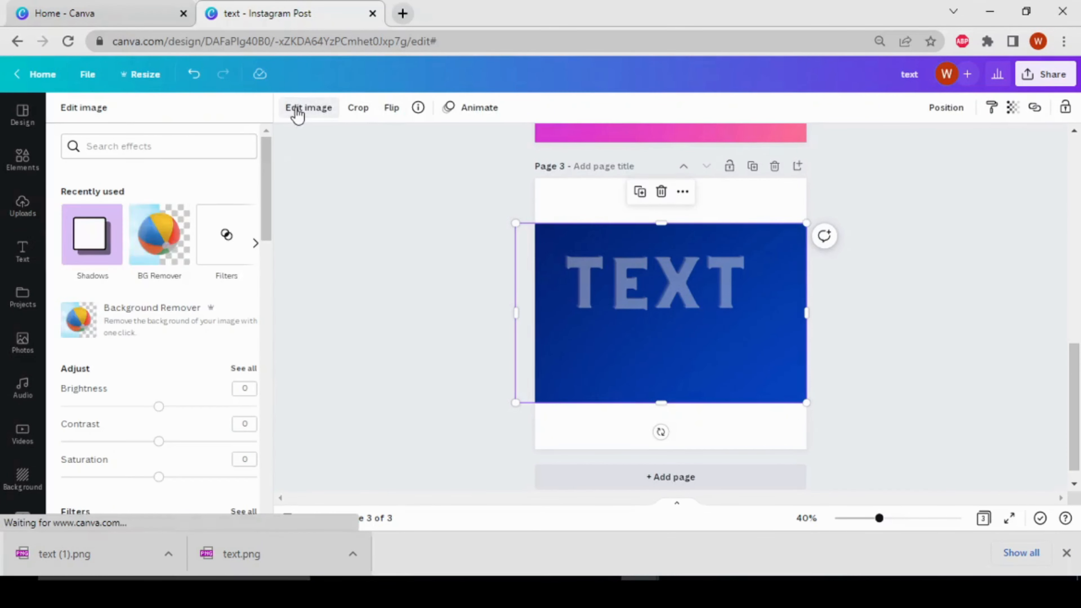
left_click(156, 245)
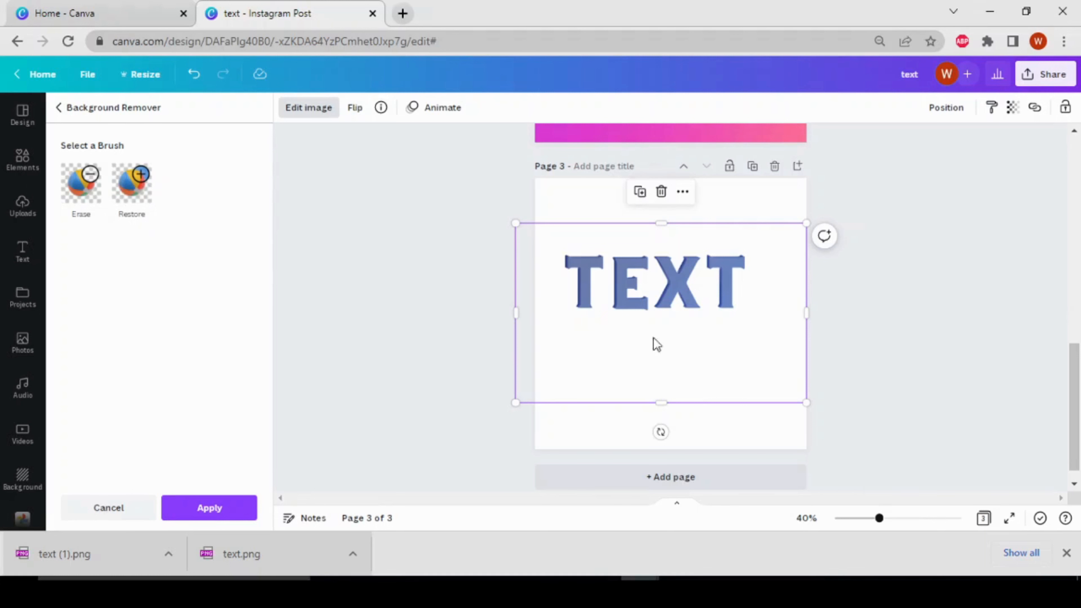
mouse_move(654, 368)
left_mouse_down()
mouse_move(685, 357)
mouse_move(663, 353)
left_mouse_up()
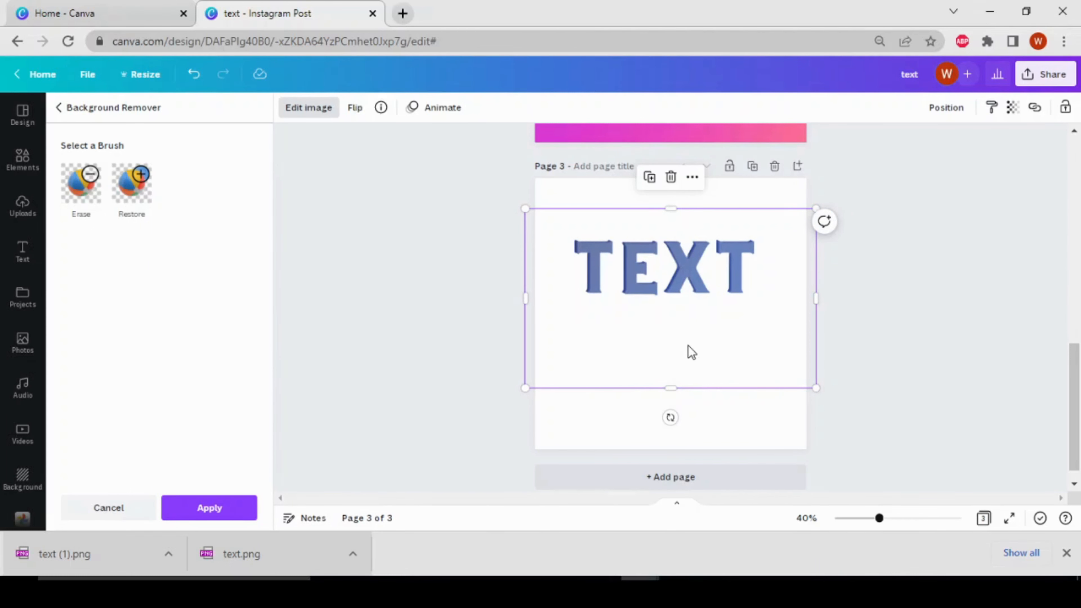
scroll(634, 284, "up", 5)
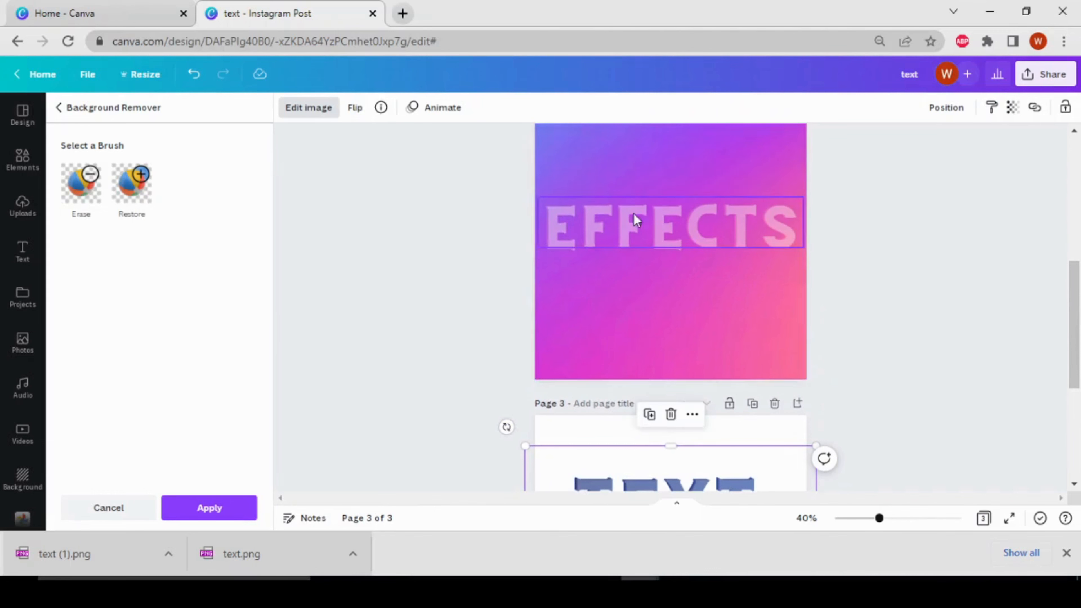
scroll(669, 416, "down", 5)
Add a fourth page, insert the uploaded EFFECTS image, and widen it to span the full page width.
left_click(668, 465)
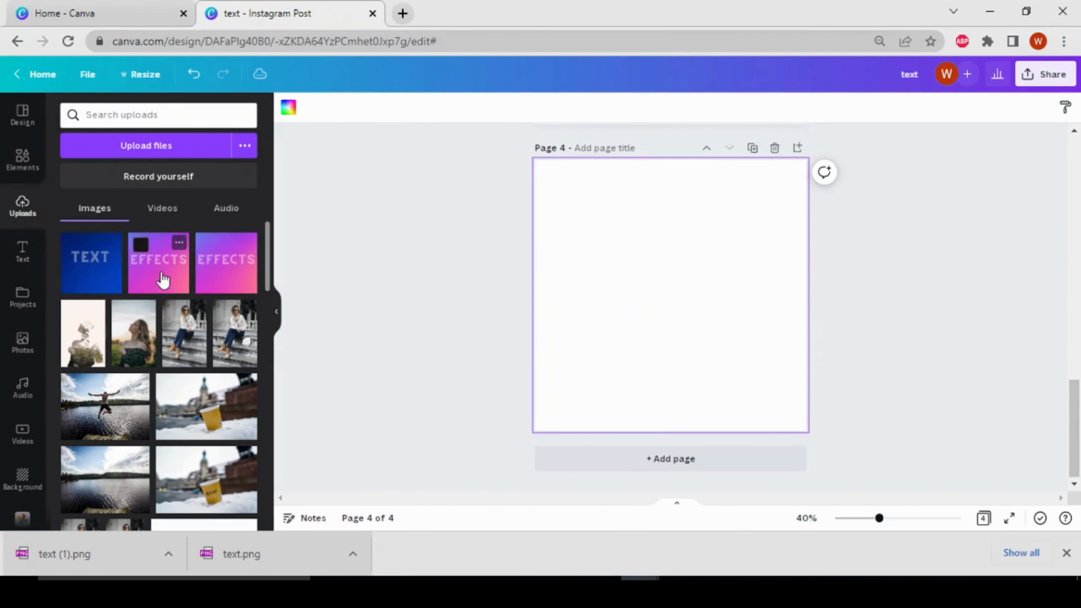
left_click(161, 279)
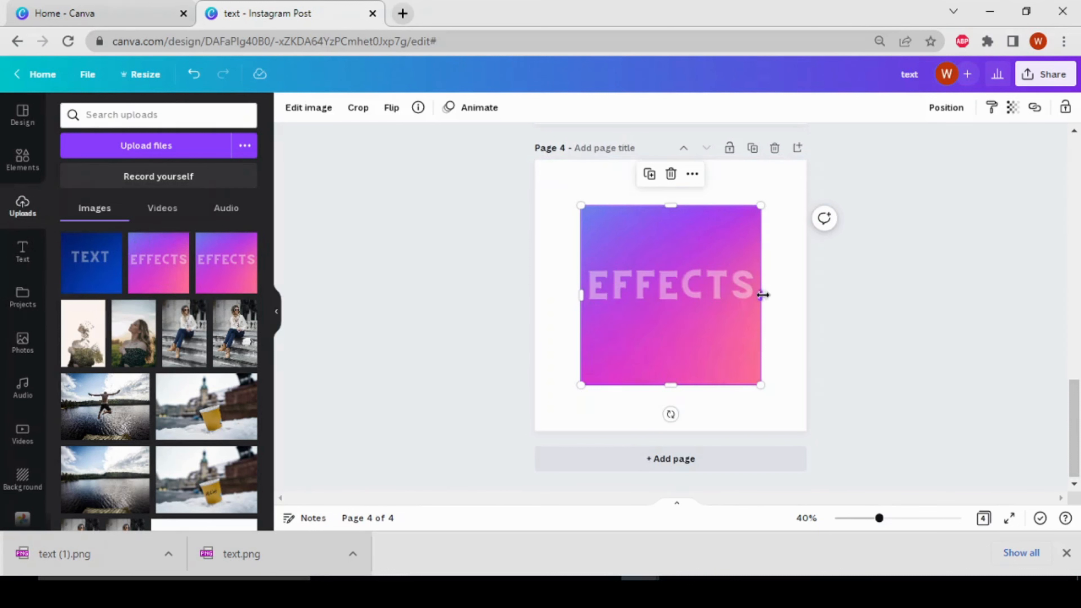
left_click_drag(761, 295, 814, 295)
left_click_drag(574, 295, 528, 294)
left_click_drag(614, 340, 589, 340)
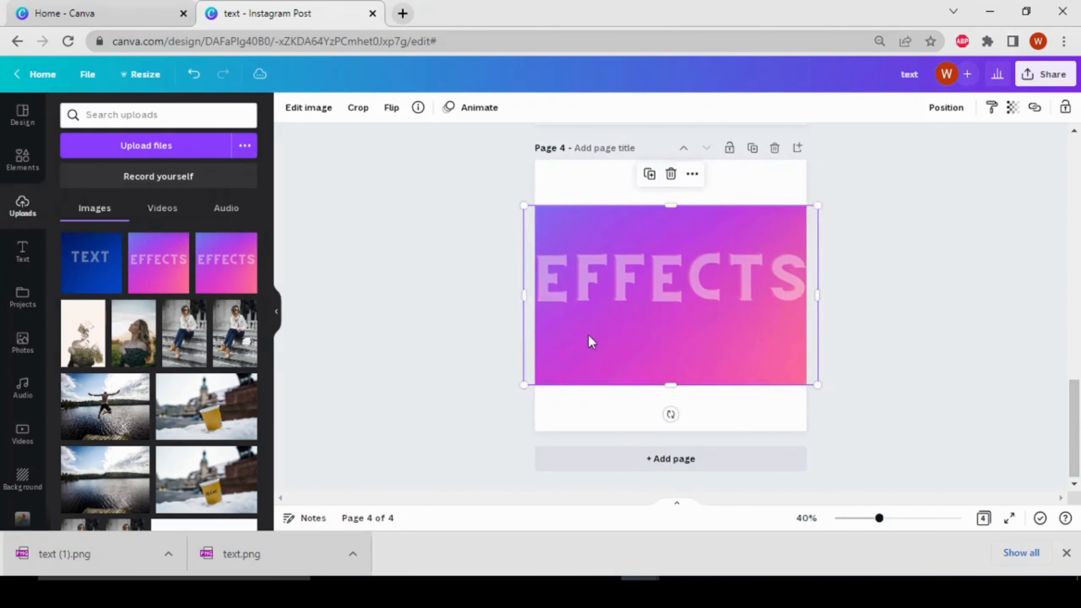
Remove the background from the EFFECTS image on page 4 and shift the lettering slightly down and right.
left_click(314, 109)
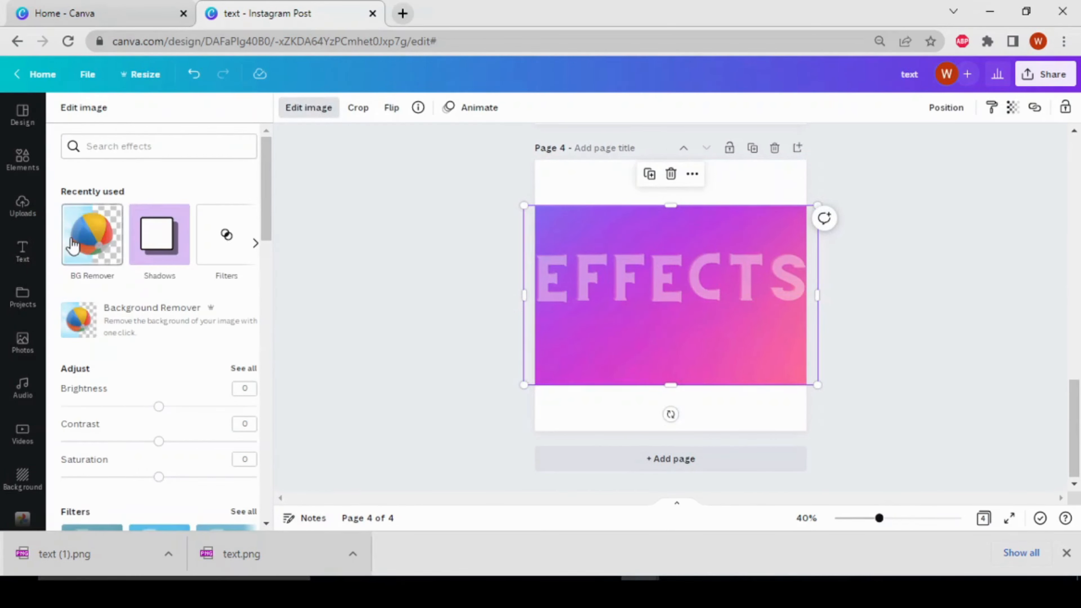
left_click(72, 245)
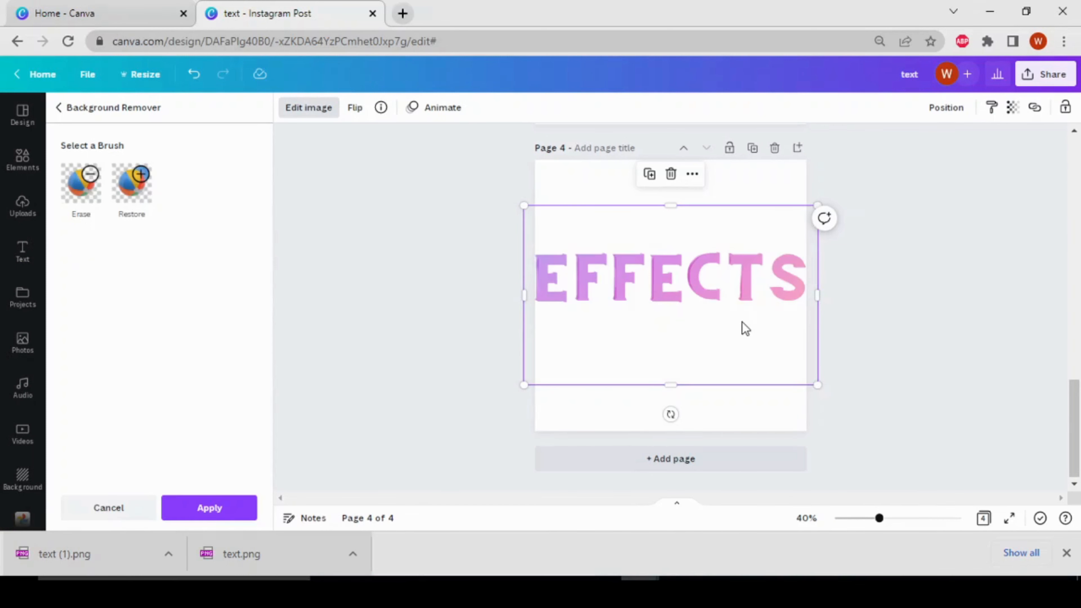
left_click_drag(742, 323, 742, 332)
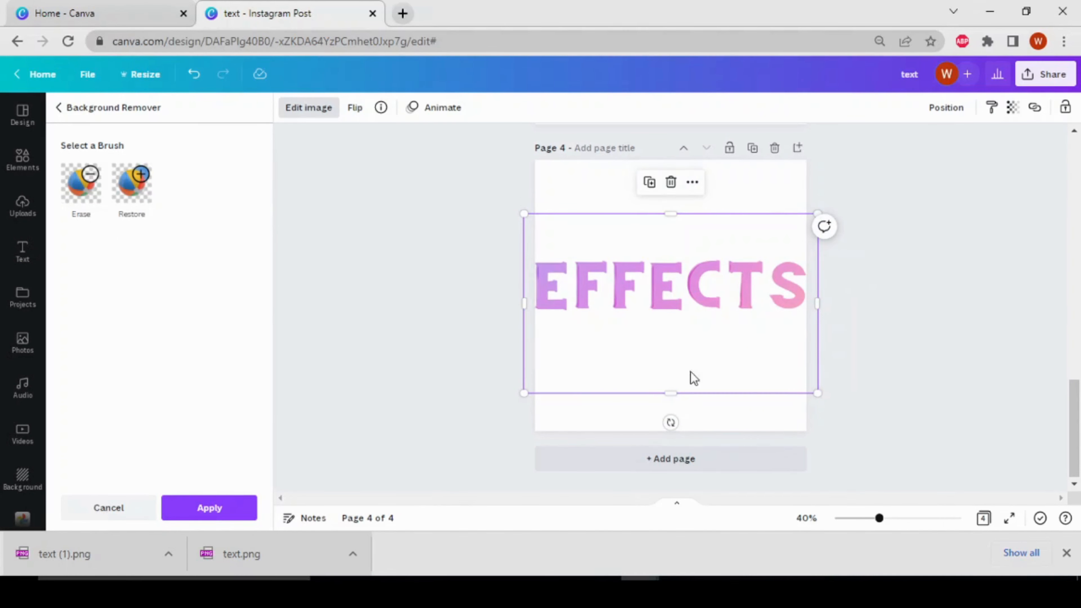
left_click_drag(660, 379, 672, 379)
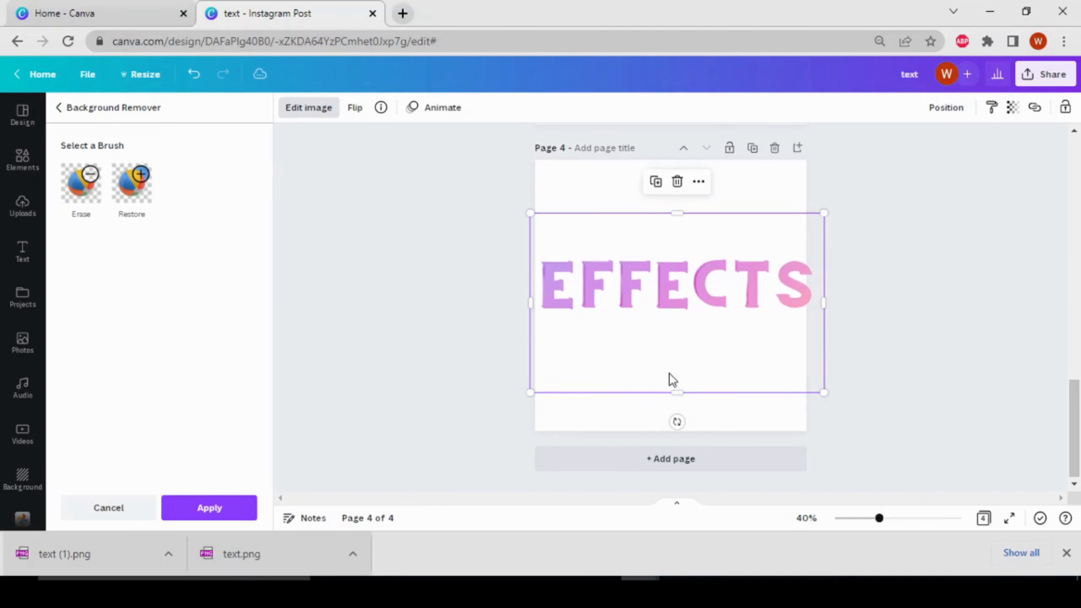